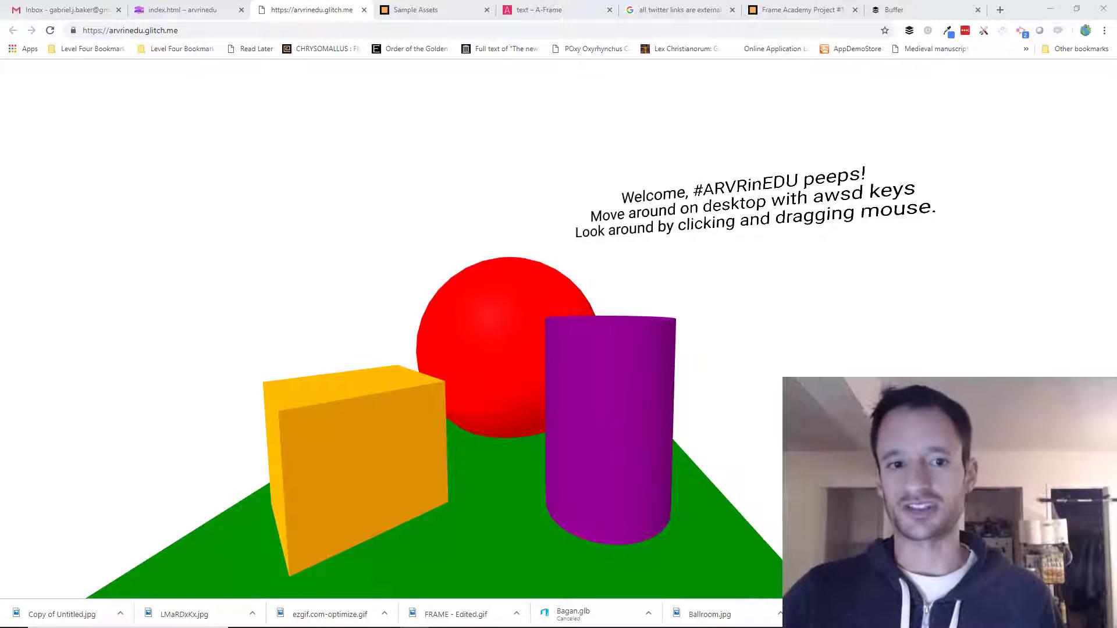
- Move sideways in both directions through the live scene preview to see the shapes from different positions
{"action": "left_click", "coordinate": [542, 459]}
{"action": "key", "text": "d"}
{"action": "key", "text": "a"}
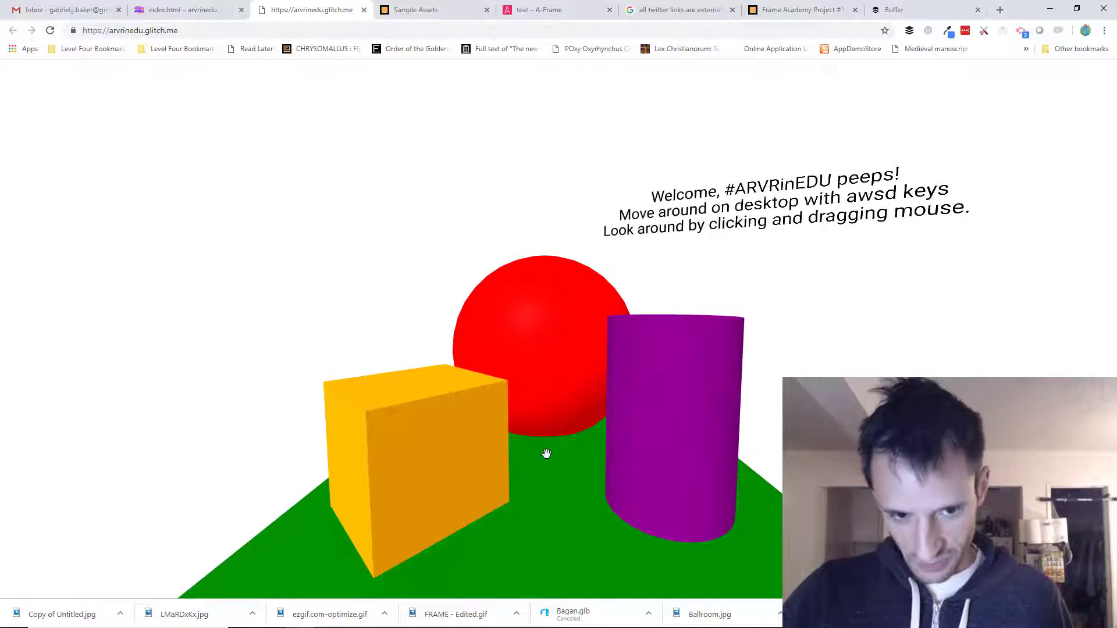
{"action": "key", "text": "d"}
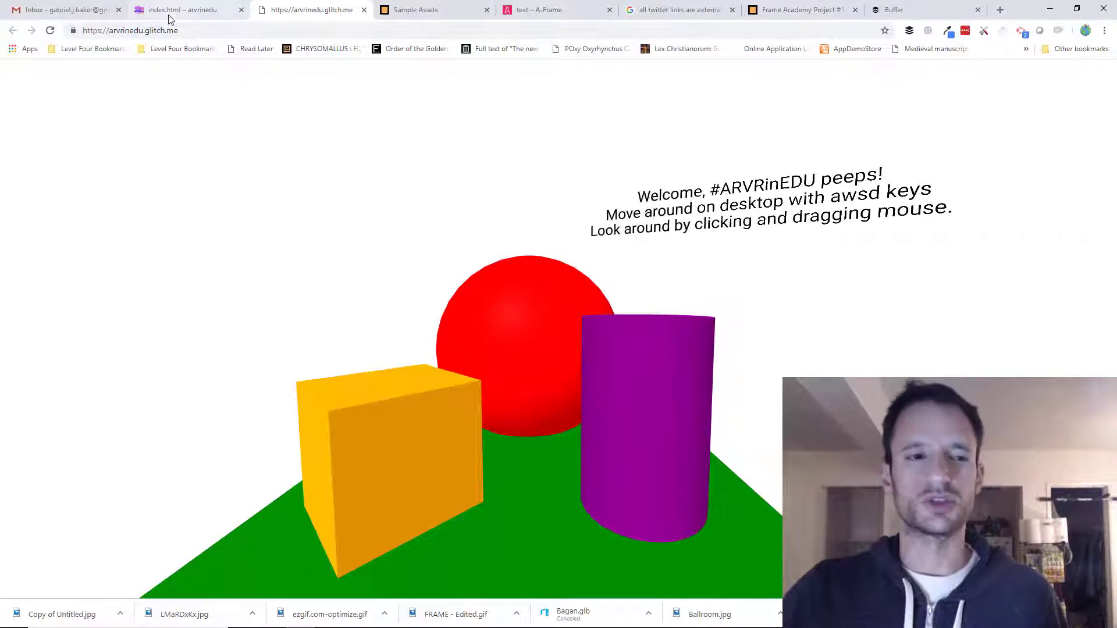
- Examine the scene markup in index.html from its beginning and compare it with the live scene preview
{"action": "left_click", "coordinate": [169, 10]}
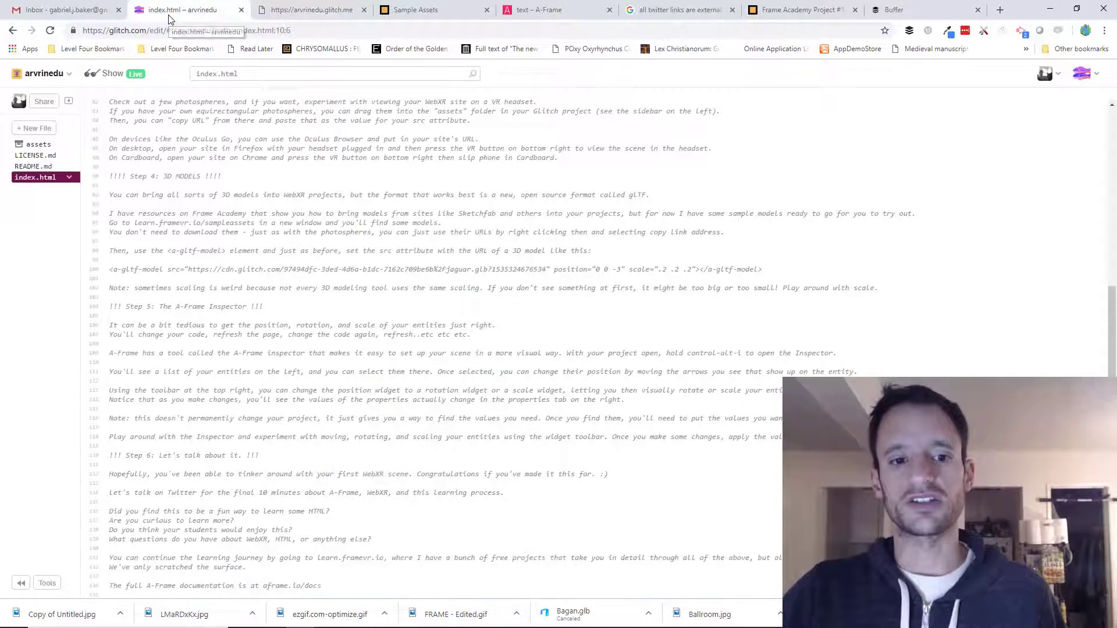
{"action": "scroll", "coordinate": [433, 319], "scroll_direction": "up", "scroll_amount": 5}
{"action": "scroll", "coordinate": [433, 319], "scroll_direction": "up", "scroll_amount": 3}
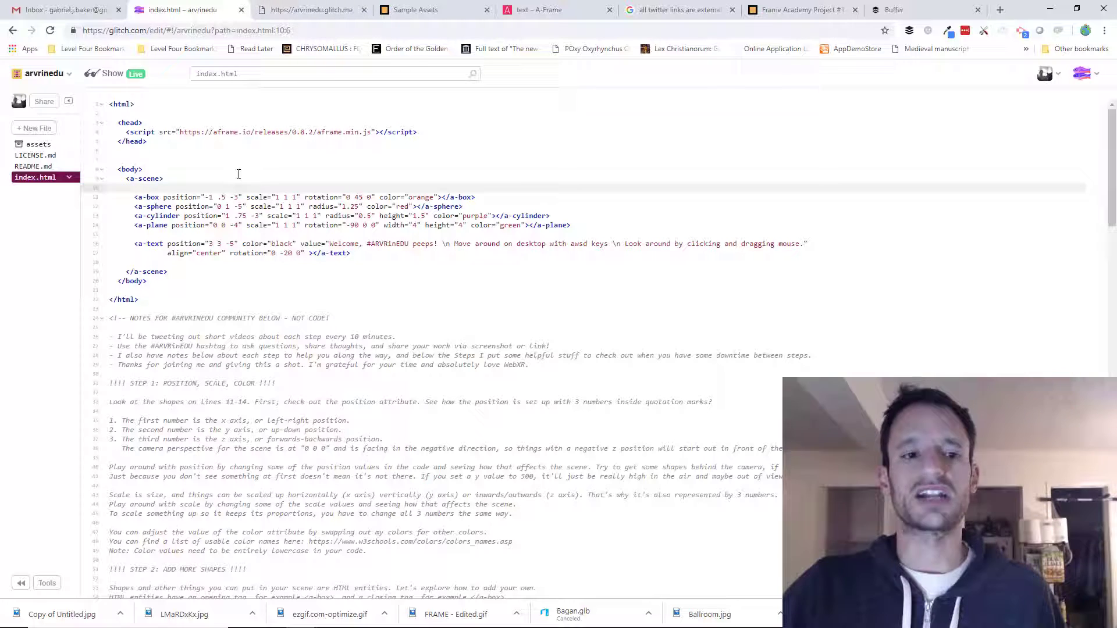
{"action": "left_click", "coordinate": [311, 10]}
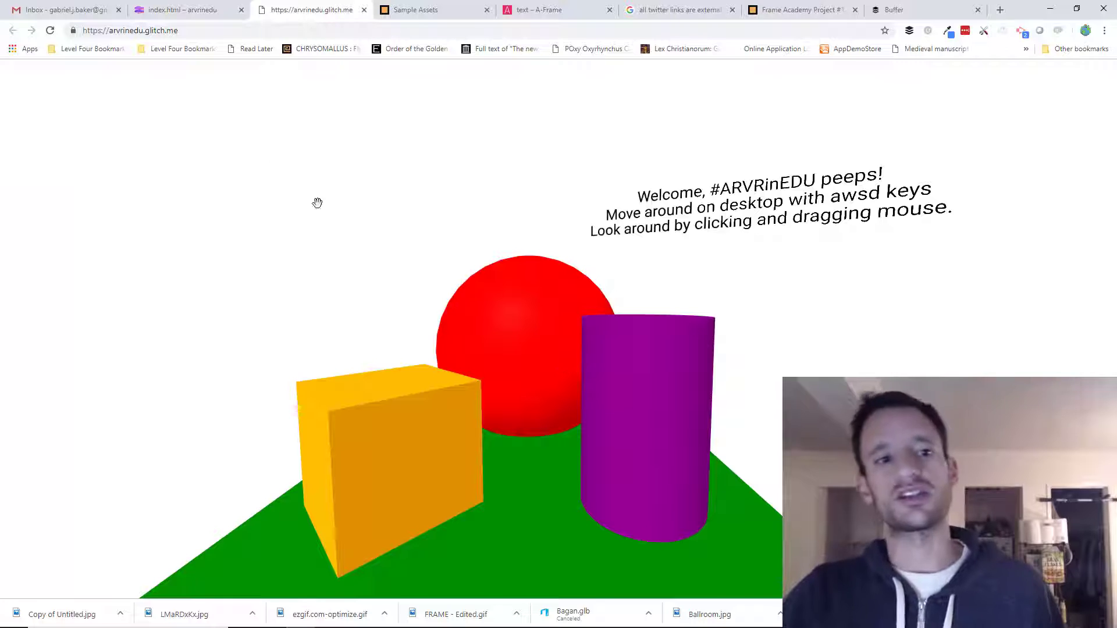
{"action": "left_click", "coordinate": [174, 10]}
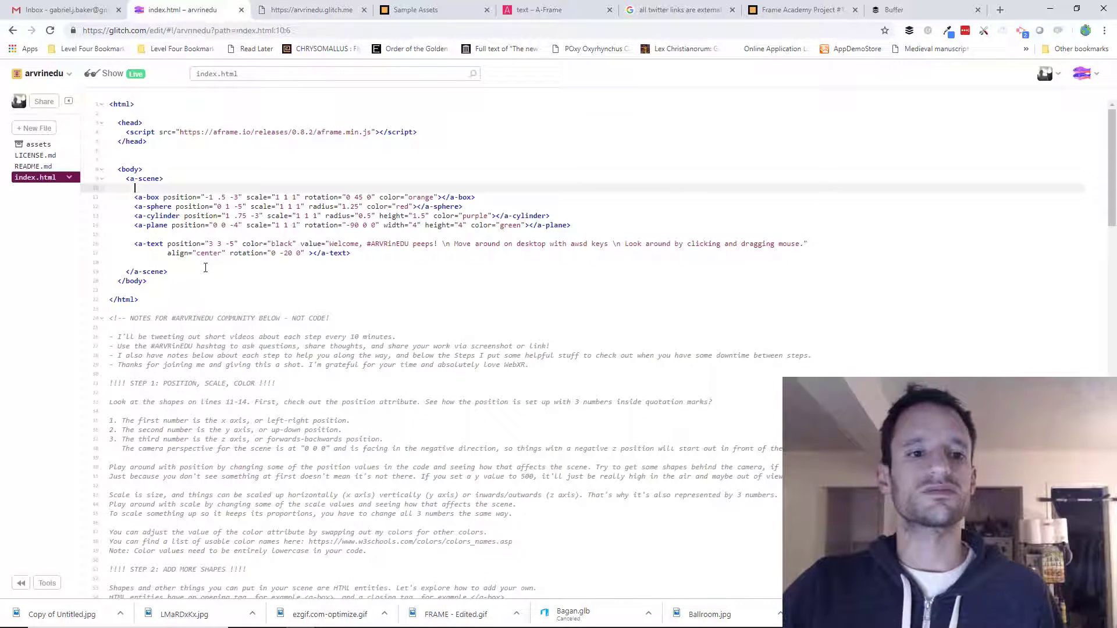
{"action": "left_click", "coordinate": [288, 11]}
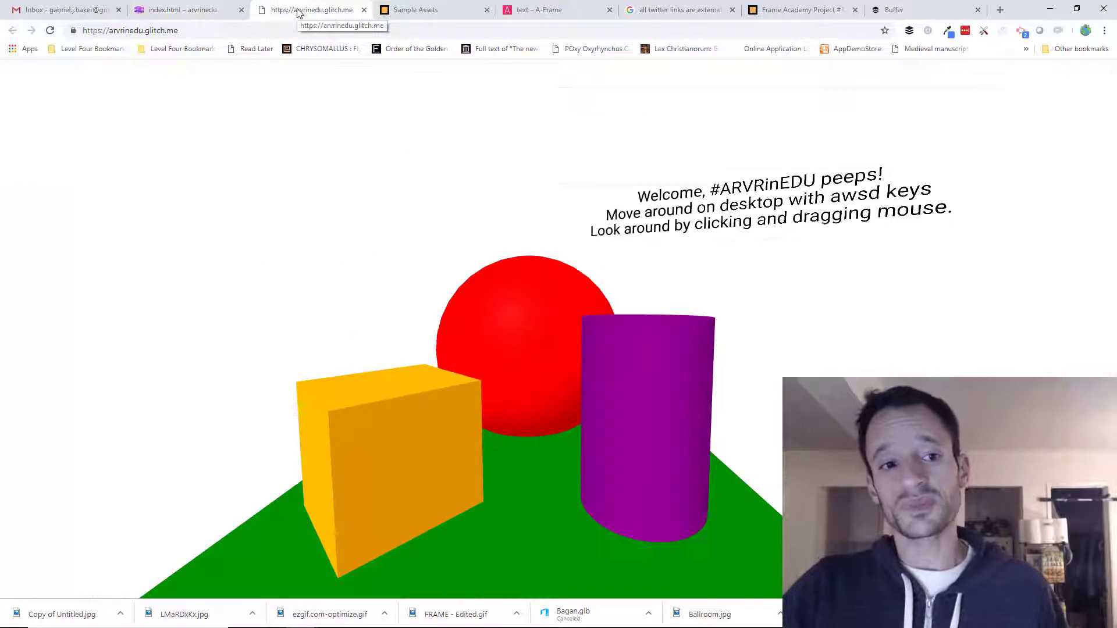
- Look around the live scene and move sideways, forward and backward past the box, sphere and cylinder
{"action": "left_click_drag", "start_coordinate": [439, 347], "coordinate": [434, 371]}
{"action": "key", "text": "d"}
{"action": "key", "text": "a"}
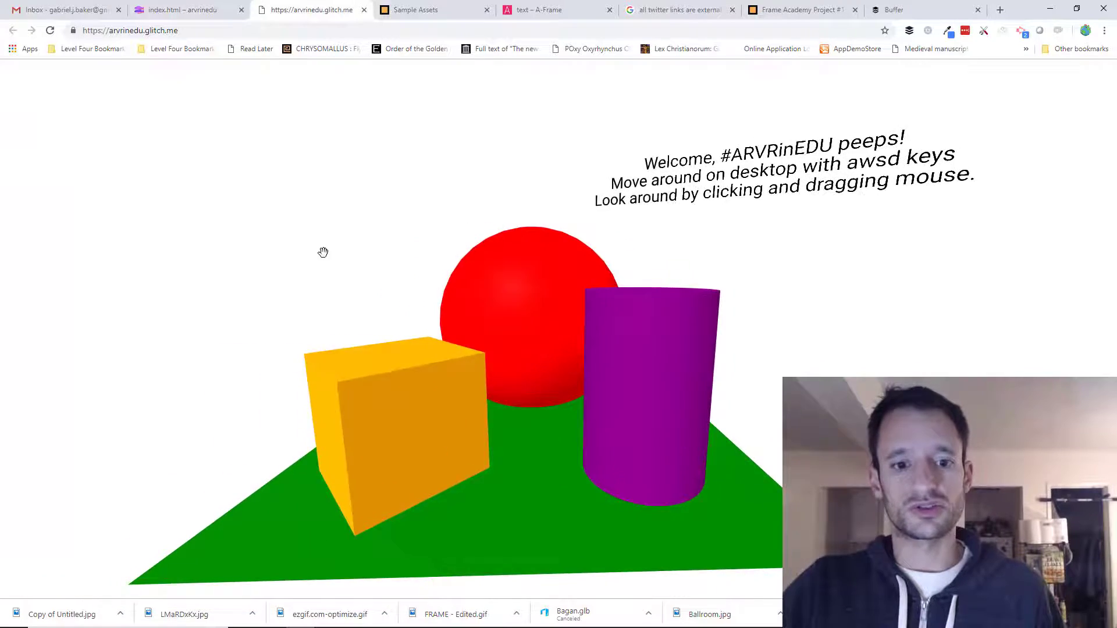
{"action": "key", "text": "d"}
{"action": "key", "text": "w"}
{"action": "left_click_drag", "start_coordinate": [404, 319], "coordinate": [419, 332]}
{"action": "key", "text": "s"}
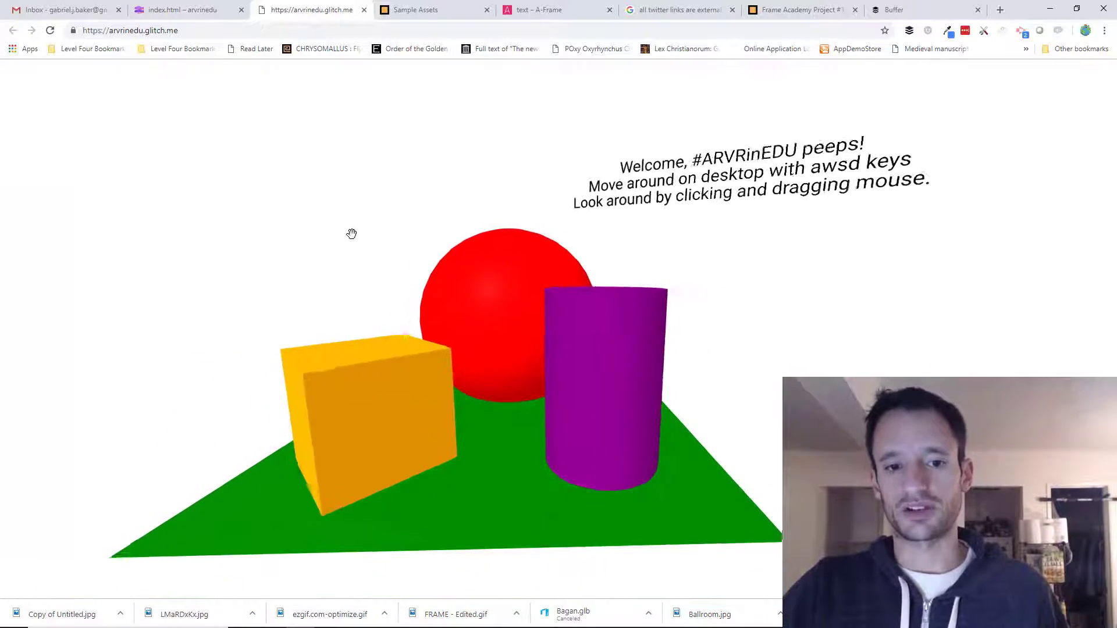
{"action": "key", "text": "w"}
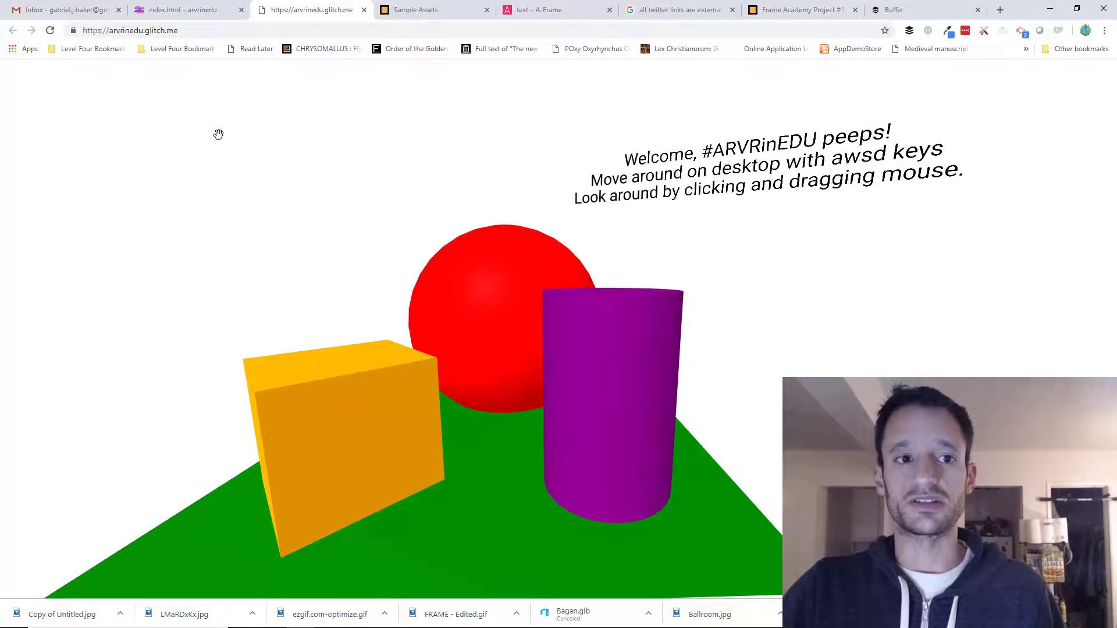
- Examine the A-Frame script reference in the head of index.html and the shape entities inside the a-scene
{"action": "left_click", "coordinate": [181, 10]}
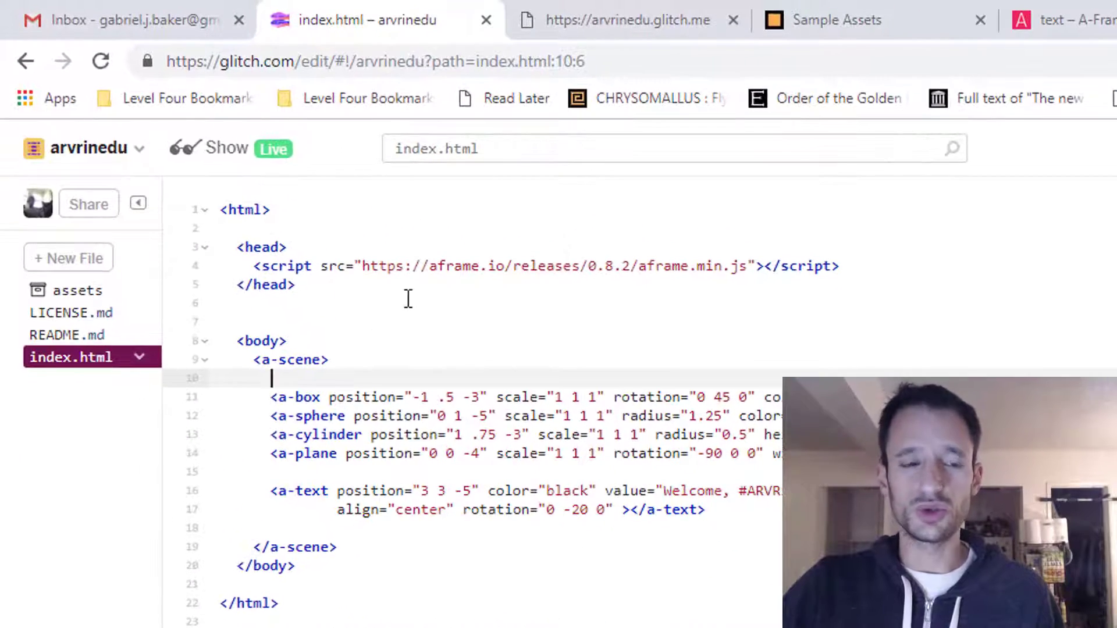
{"action": "mouse_move", "coordinate": [251, 266]}
{"action": "left_mouse_down"}
{"action": "mouse_move", "coordinate": [858, 262]}
{"action": "mouse_move", "coordinate": [256, 263]}
{"action": "left_mouse_up"}
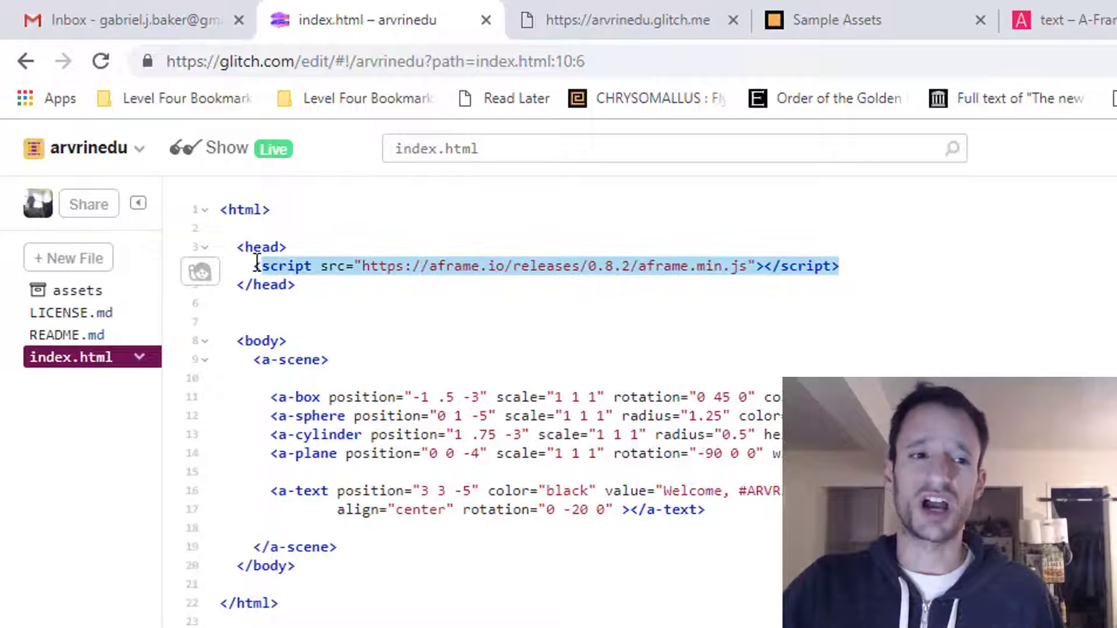
{"action": "left_click", "coordinate": [252, 266]}
{"action": "left_click_drag", "start_coordinate": [421, 602], "coordinate": [299, 411]}
{"action": "left_click", "coordinate": [299, 414]}
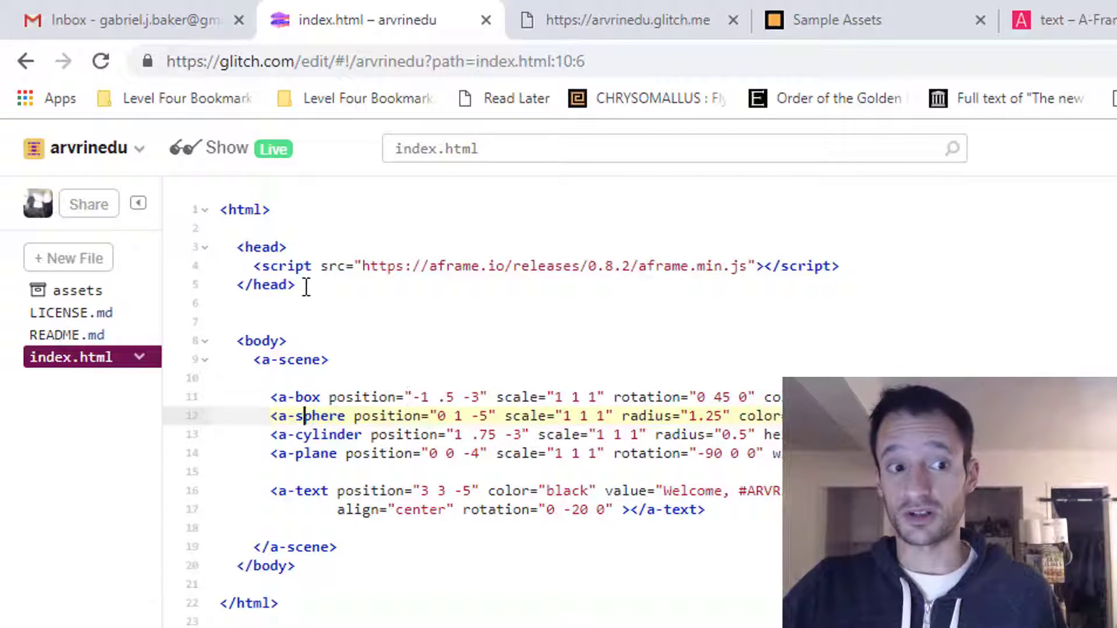
{"action": "left_click", "coordinate": [347, 266]}
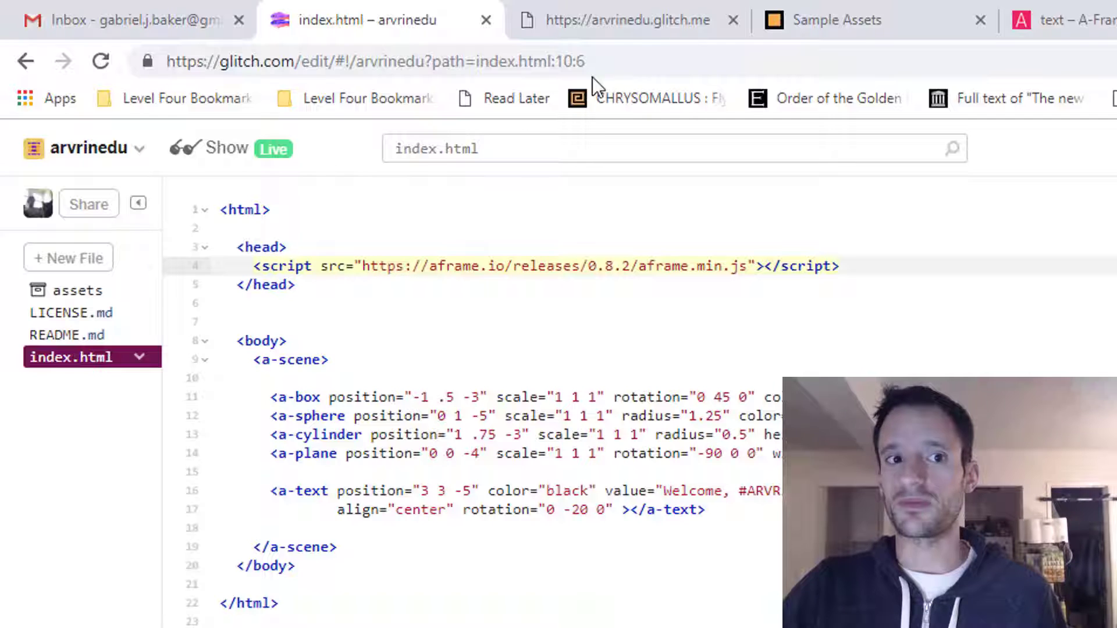
- Return to the live scene and explore it from several viewpoints, moving in all four directions and tilting the view
{"action": "left_click", "coordinate": [611, 19]}
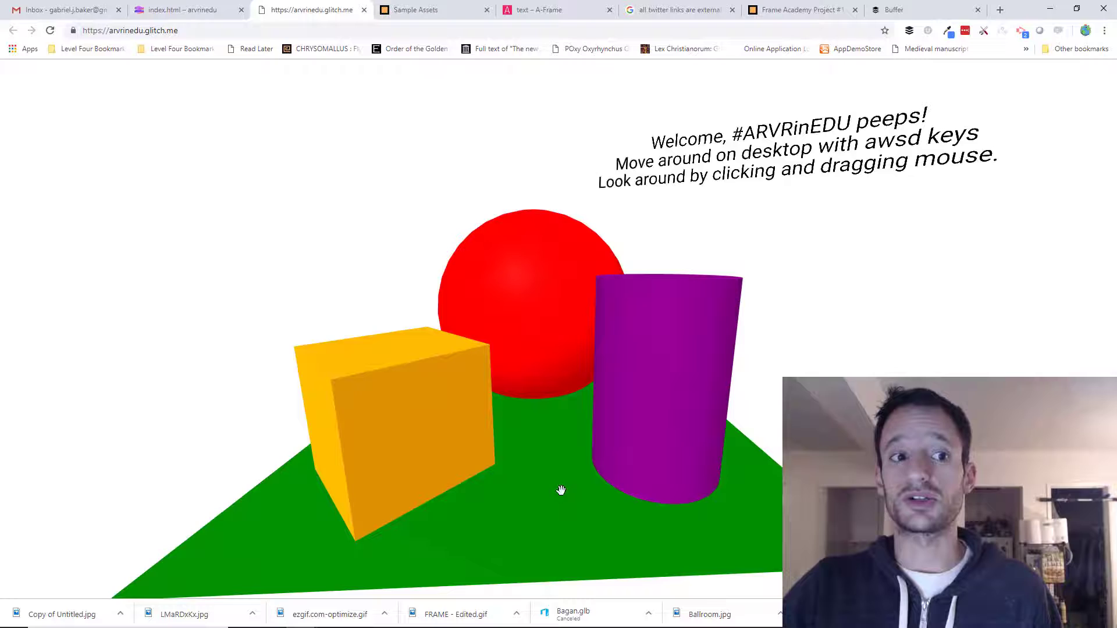
{"action": "key", "text": "d"}
{"action": "key", "text": "w"}
{"action": "key", "text": "a"}
{"action": "key", "text": "d"}
{"action": "key", "text": "a"}
{"action": "key", "text": "s"}
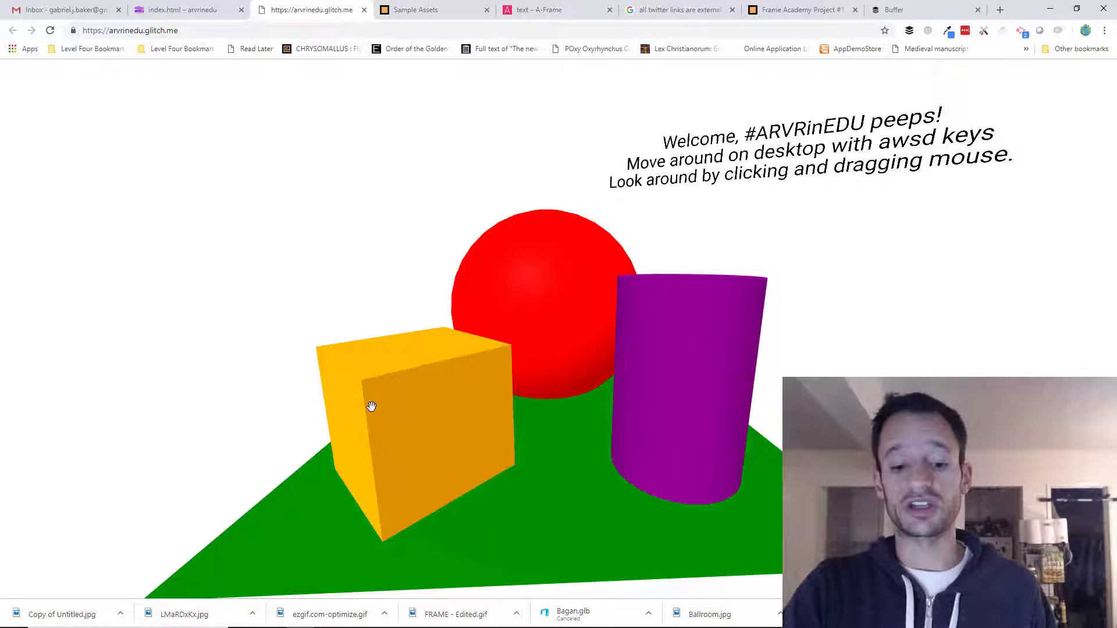
{"action": "mouse_move", "coordinate": [510, 370]}
{"action": "left_mouse_down"}
{"action": "mouse_move", "coordinate": [559, 366]}
{"action": "mouse_move", "coordinate": [506, 377]}
{"action": "mouse_move", "coordinate": [532, 382]}
{"action": "mouse_move", "coordinate": [516, 389]}
{"action": "left_mouse_up"}
{"action": "key", "text": "w"}
{"action": "key", "text": "s"}
{"action": "key", "text": "a"}
{"action": "key", "text": "d"}
{"action": "key", "text": "w"}
{"action": "key", "text": "a"}
{"action": "key", "text": "s"}
{"action": "key", "text": "d"}
{"action": "key", "text": "s"}
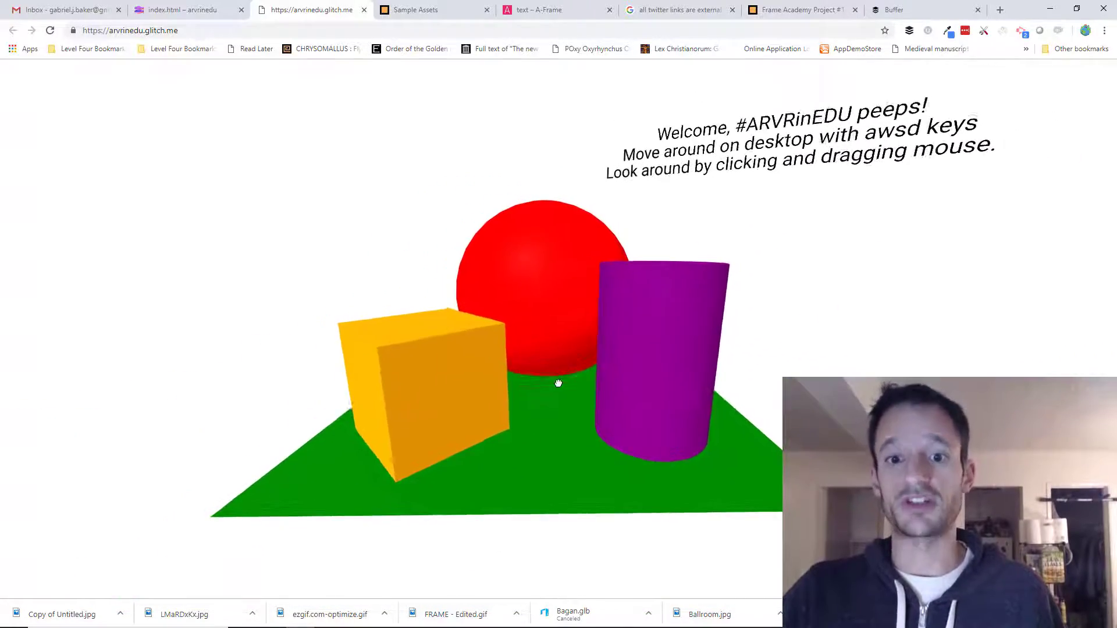
{"action": "key", "text": "w"}
{"action": "key", "text": "s"}
{"action": "key", "text": "w"}
{"action": "key", "text": "s"}
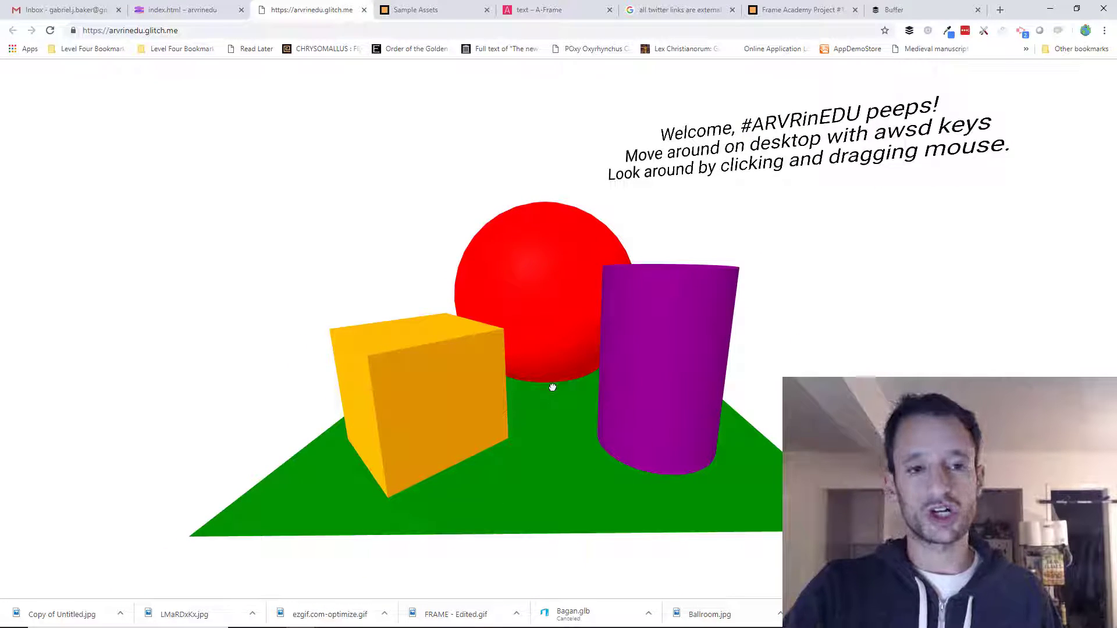
- Open the A-Frame Inspector on the scene and view the shapes from different angles and distances
{"action": "key", "text": "ctrl+alt+i"}
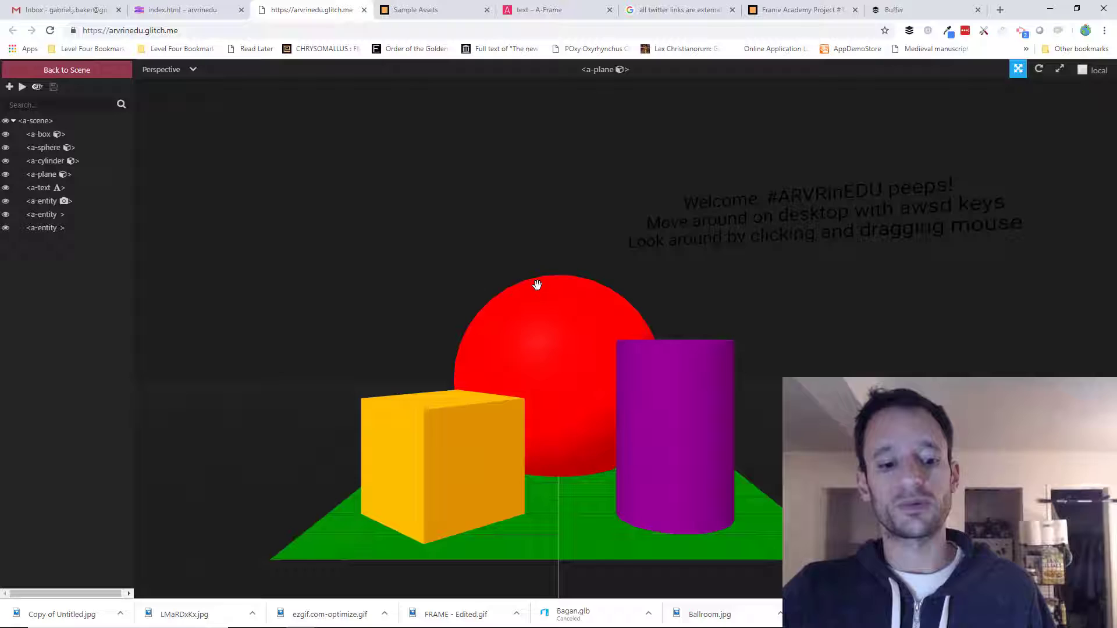
{"action": "left_click_drag", "start_coordinate": [536, 287], "coordinate": [526, 335]}
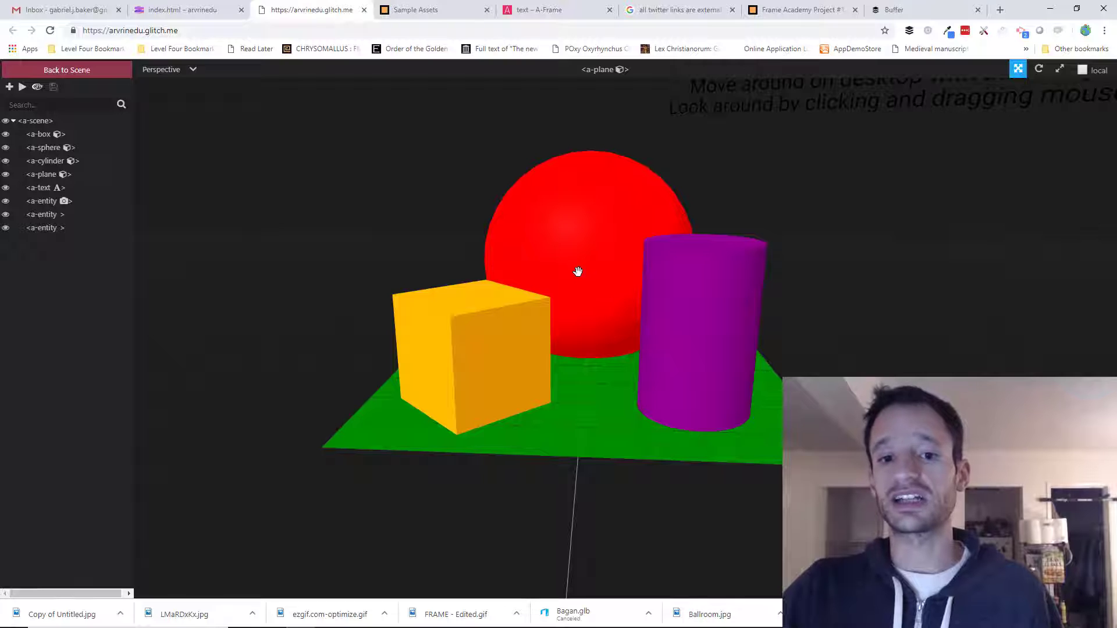
{"action": "left_click_drag", "start_coordinate": [578, 272], "coordinate": [609, 414]}
{"action": "left_click", "coordinate": [609, 415]}
{"action": "scroll", "coordinate": [609, 414], "scroll_direction": "down", "scroll_amount": 5}
{"action": "scroll", "coordinate": [618, 411], "scroll_direction": "up", "scroll_amount": 5}
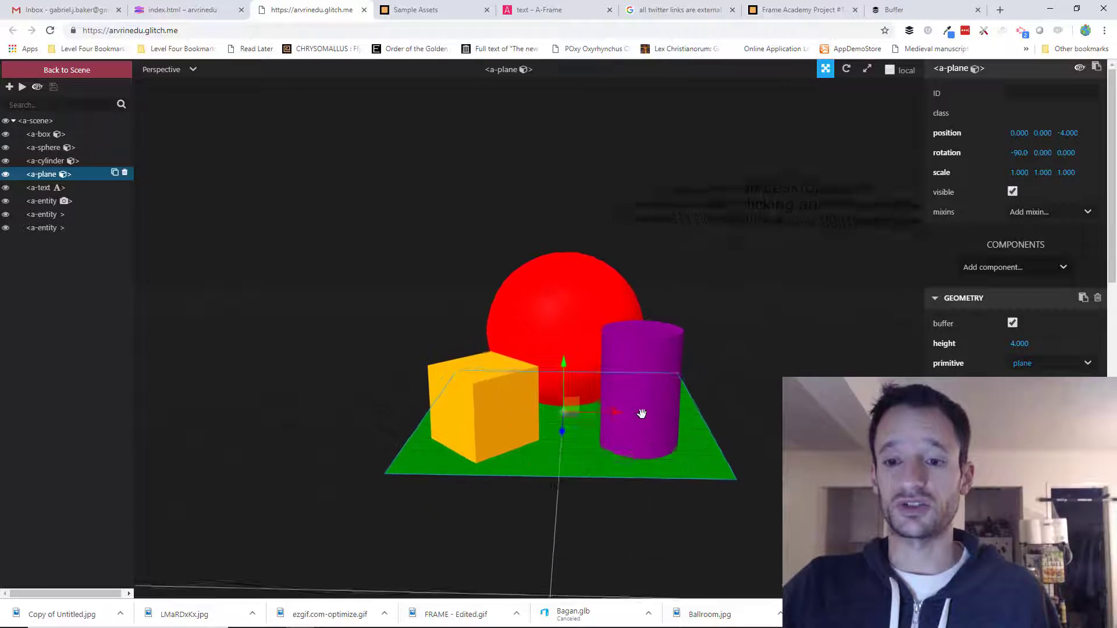
- Select the cylinder, sphere, box and plane entities in turn to examine their properties in the Inspector
{"action": "left_click", "coordinate": [45, 164]}
{"action": "left_click", "coordinate": [42, 148]}
{"action": "left_click", "coordinate": [40, 135]}
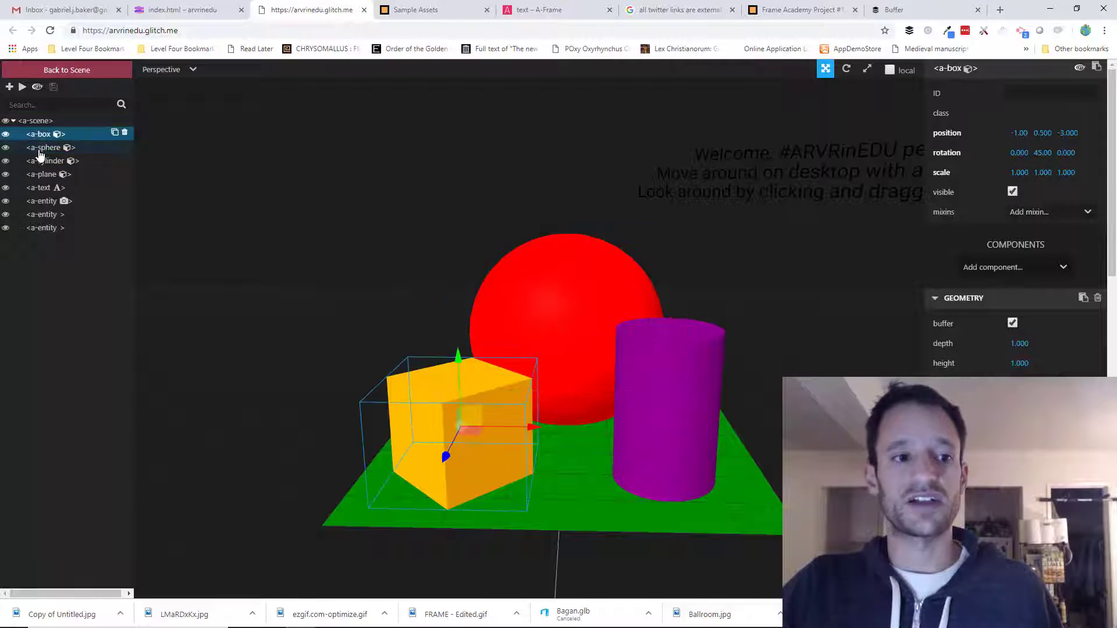
{"action": "left_click", "coordinate": [42, 148]}
{"action": "left_click", "coordinate": [45, 162]}
{"action": "left_click", "coordinate": [44, 175]}
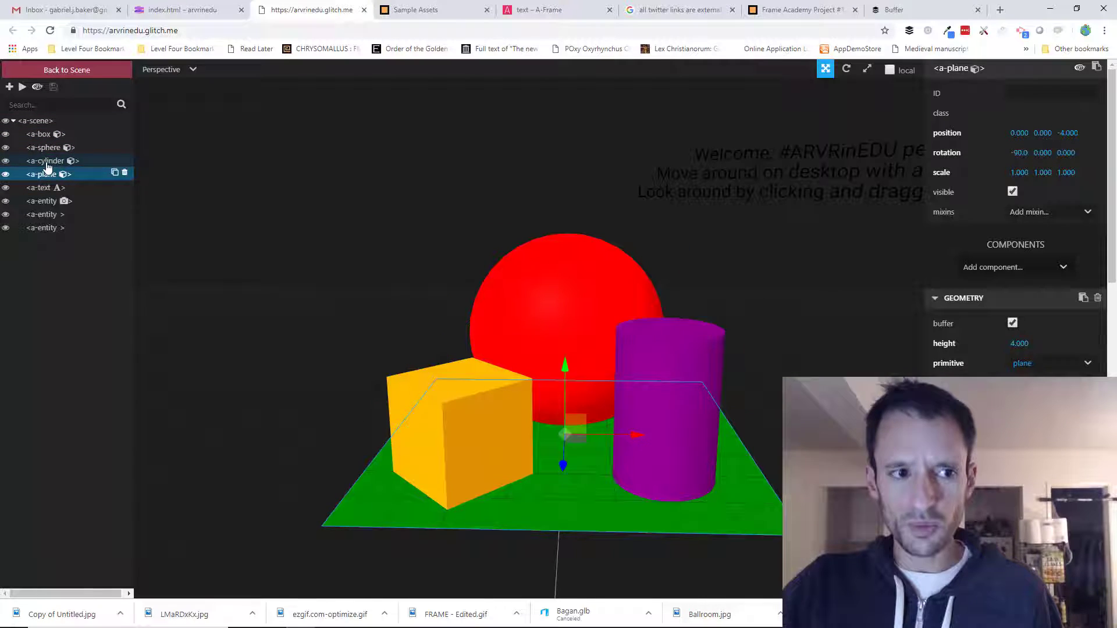
- Move the purple cylinder with the translate gizmo to about position 1.482, 1.213, -3.513
{"action": "left_click", "coordinate": [44, 161]}
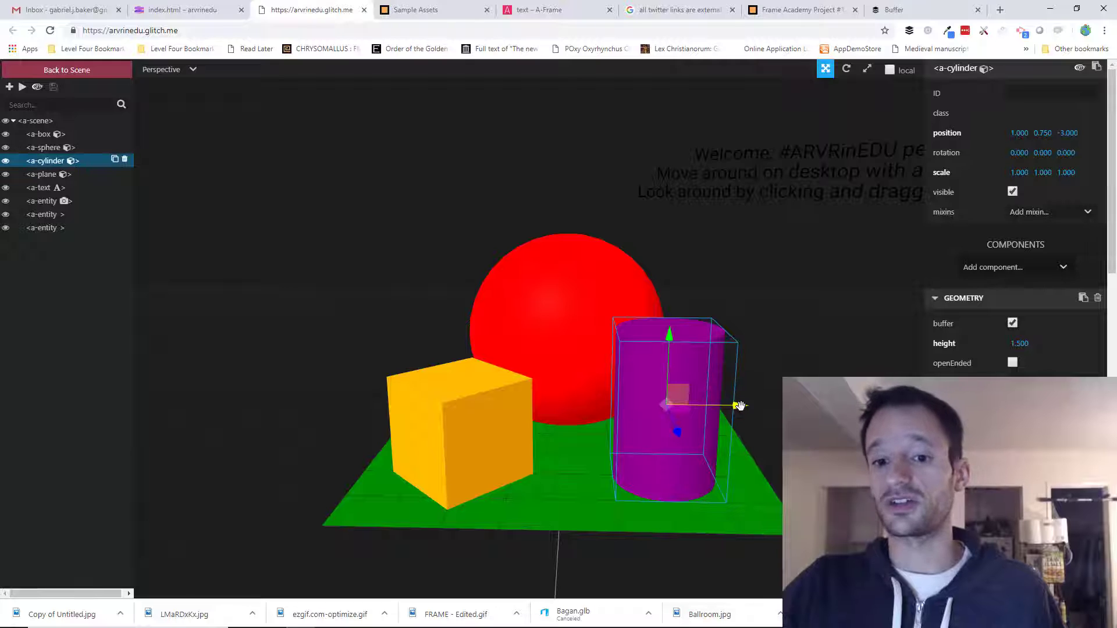
{"action": "left_click_drag", "start_coordinate": [738, 403], "coordinate": [815, 404]}
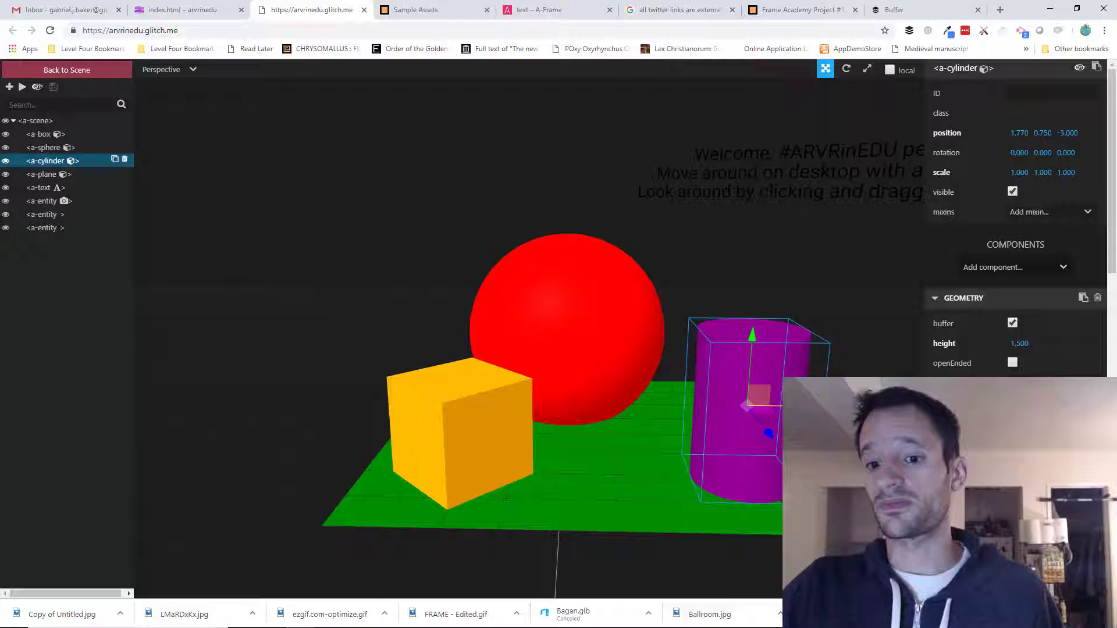
{"action": "left_click_drag", "start_coordinate": [815, 406], "coordinate": [770, 406]}
{"action": "left_click_drag", "start_coordinate": [712, 341], "coordinate": [699, 298]}
{"action": "mouse_move", "coordinate": [724, 385]}
{"action": "left_mouse_down"}
{"action": "mouse_move", "coordinate": [684, 330]}
{"action": "mouse_move", "coordinate": [734, 424]}
{"action": "mouse_move", "coordinate": [715, 366]}
{"action": "mouse_move", "coordinate": [850, 340]}
{"action": "mouse_move", "coordinate": [753, 339]}
{"action": "mouse_move", "coordinate": [793, 349]}
{"action": "mouse_move", "coordinate": [722, 364]}
{"action": "left_mouse_up"}
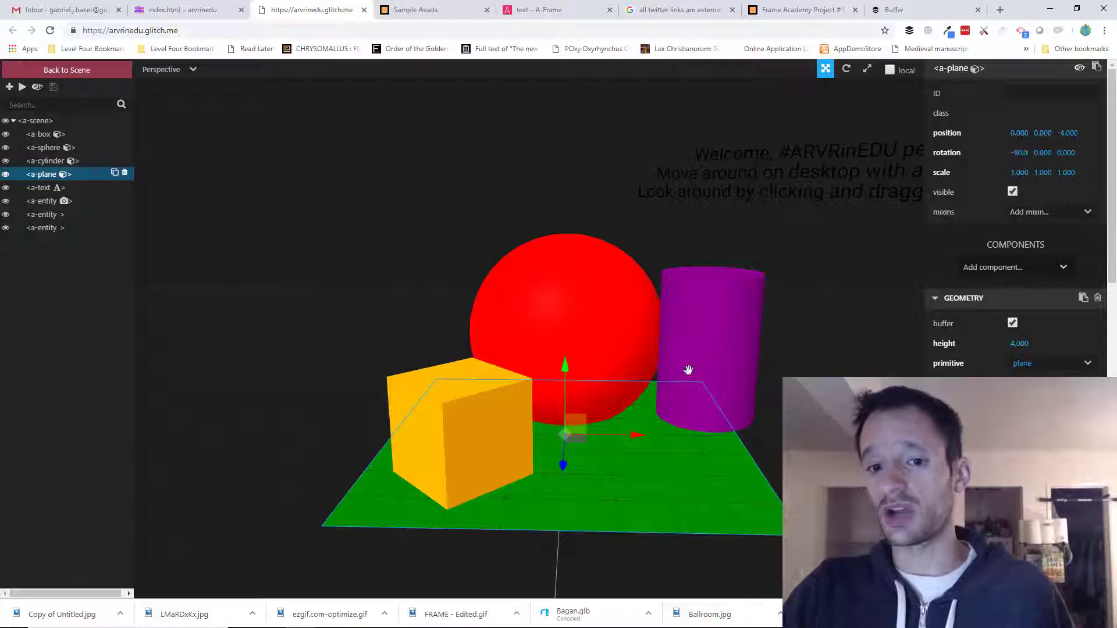
- Check the shape code in index.html, then nudge the red sphere slightly back along its z axis in the Inspector
{"action": "left_click", "coordinate": [47, 148]}
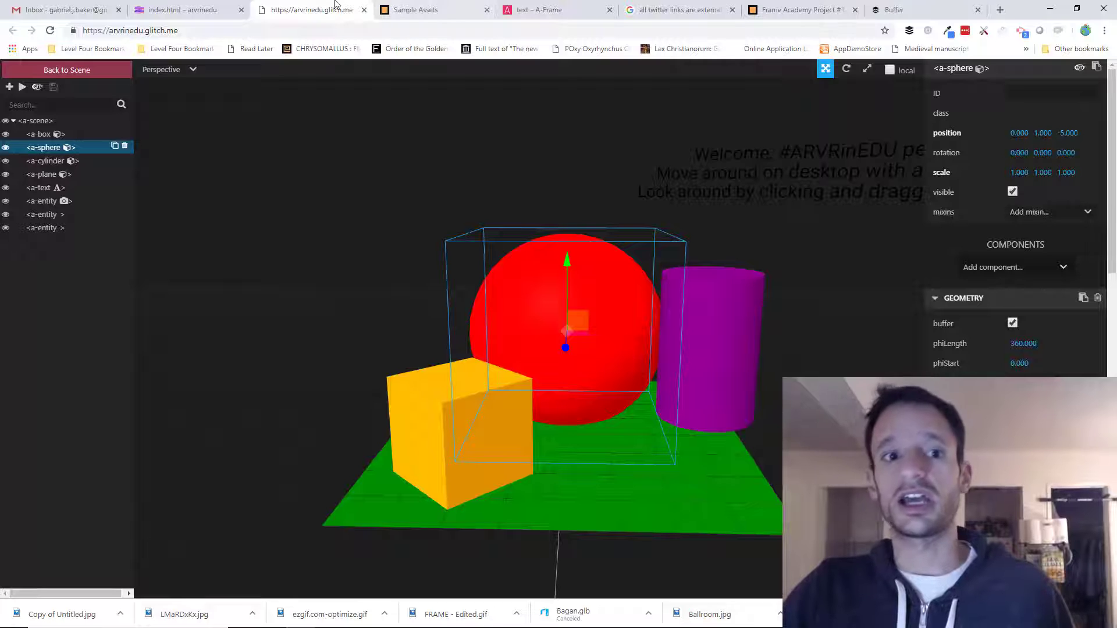
{"action": "left_click", "coordinate": [186, 9]}
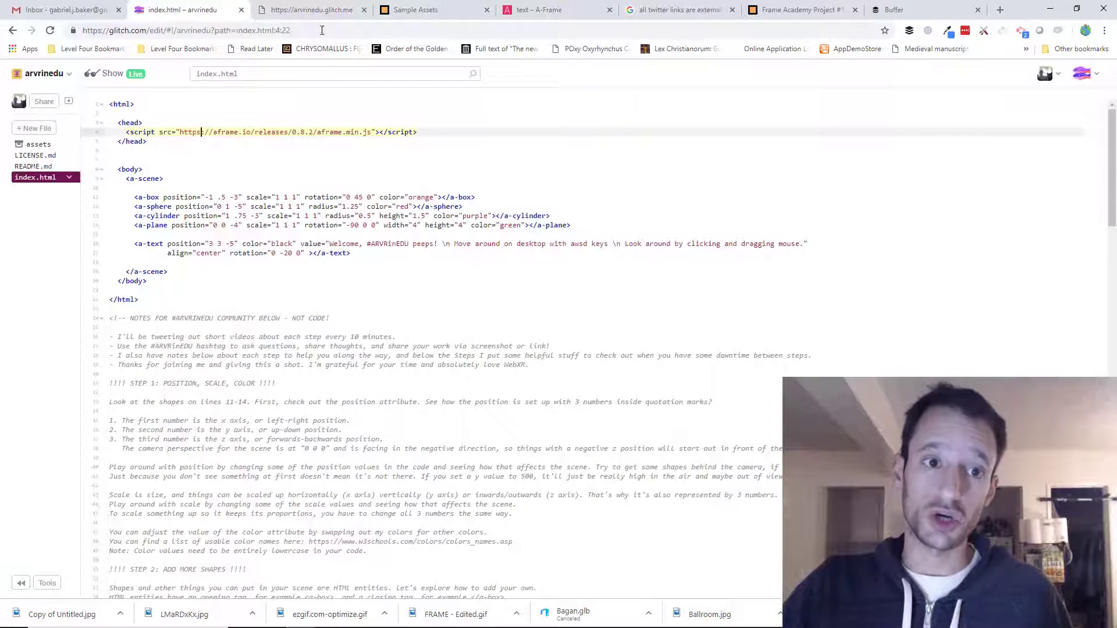
{"action": "left_click", "coordinate": [312, 10]}
{"action": "left_click", "coordinate": [49, 174]}
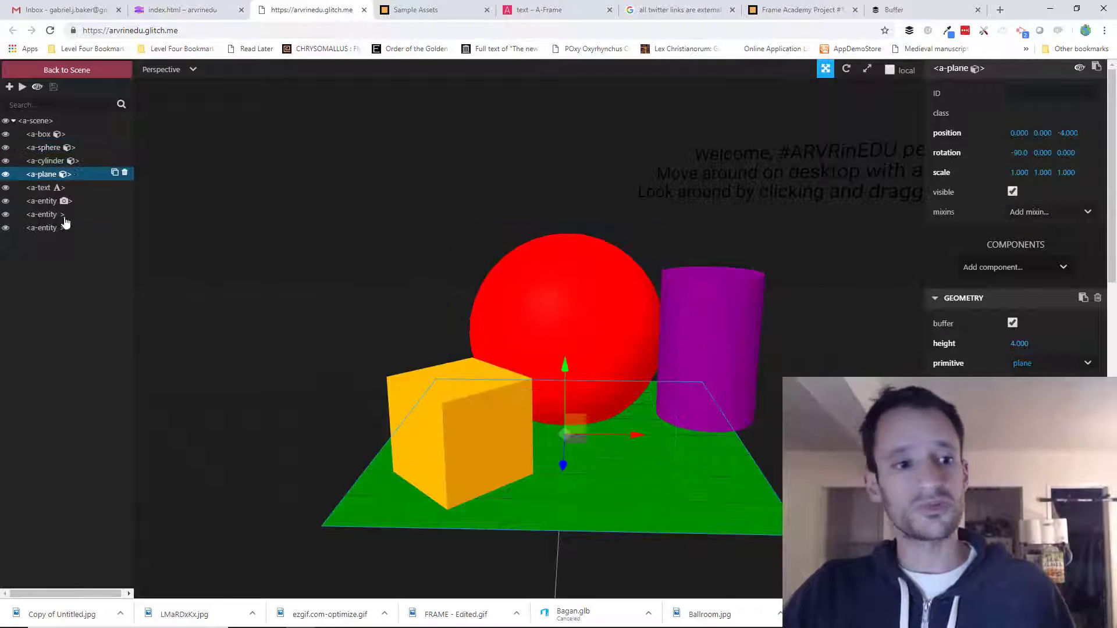
{"action": "left_click", "coordinate": [36, 148]}
{"action": "mouse_move", "coordinate": [573, 348]}
{"action": "left_mouse_down"}
{"action": "mouse_move", "coordinate": [569, 316]}
{"action": "mouse_move", "coordinate": [568, 349]}
{"action": "left_mouse_up"}
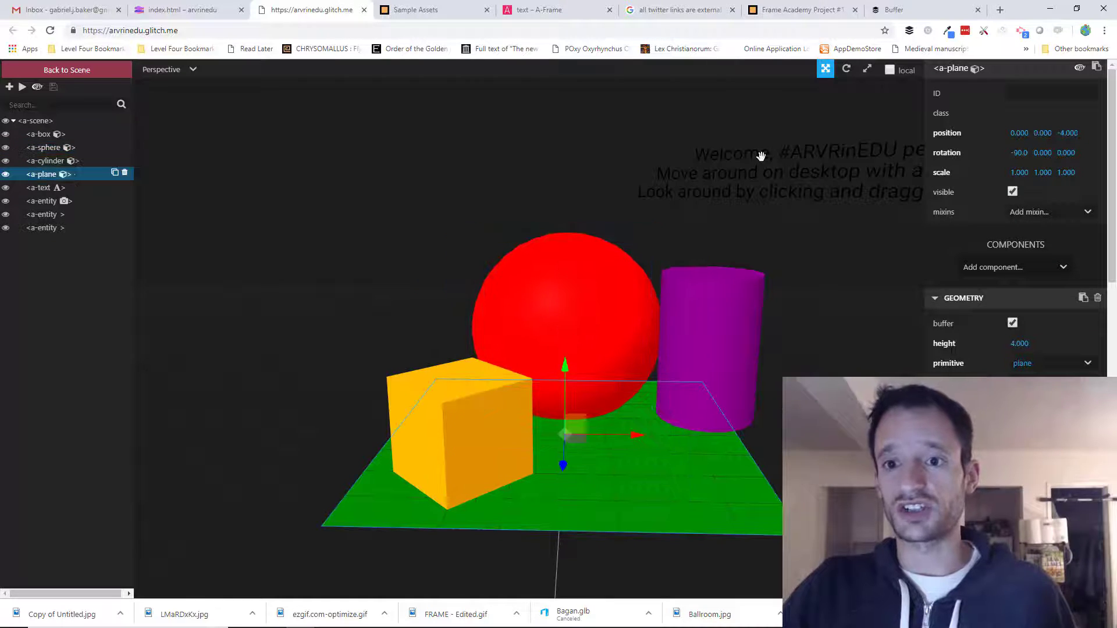
- Rotate the purple cylinder with the rotation gizmo to about 33.59 degrees on x and 6.608 degrees on y
{"action": "left_click", "coordinate": [56, 162]}
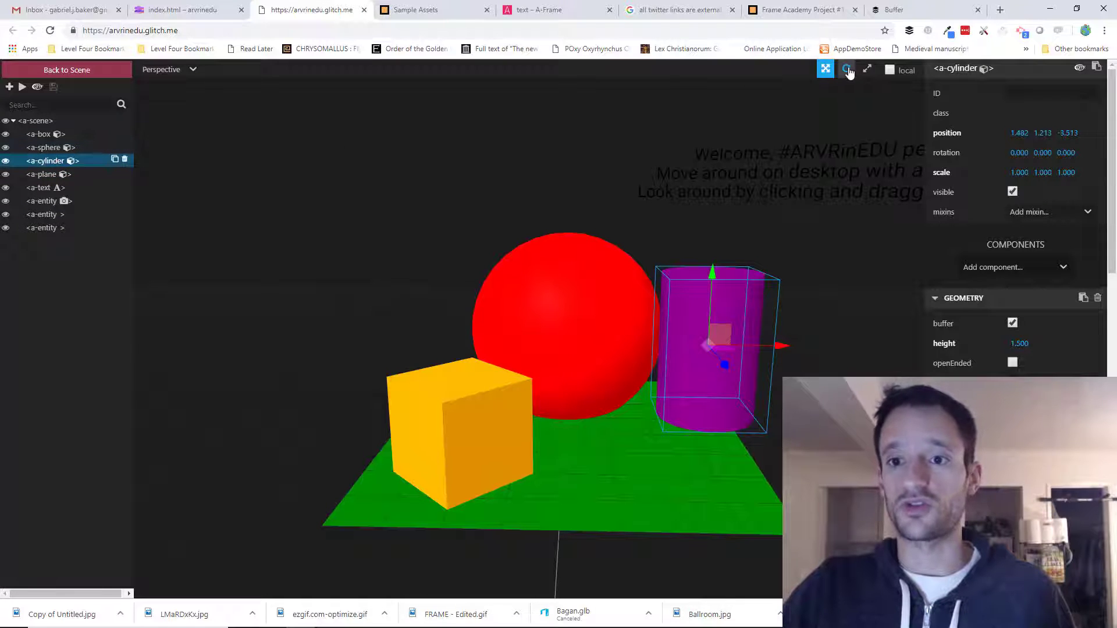
{"action": "left_click", "coordinate": [846, 71]}
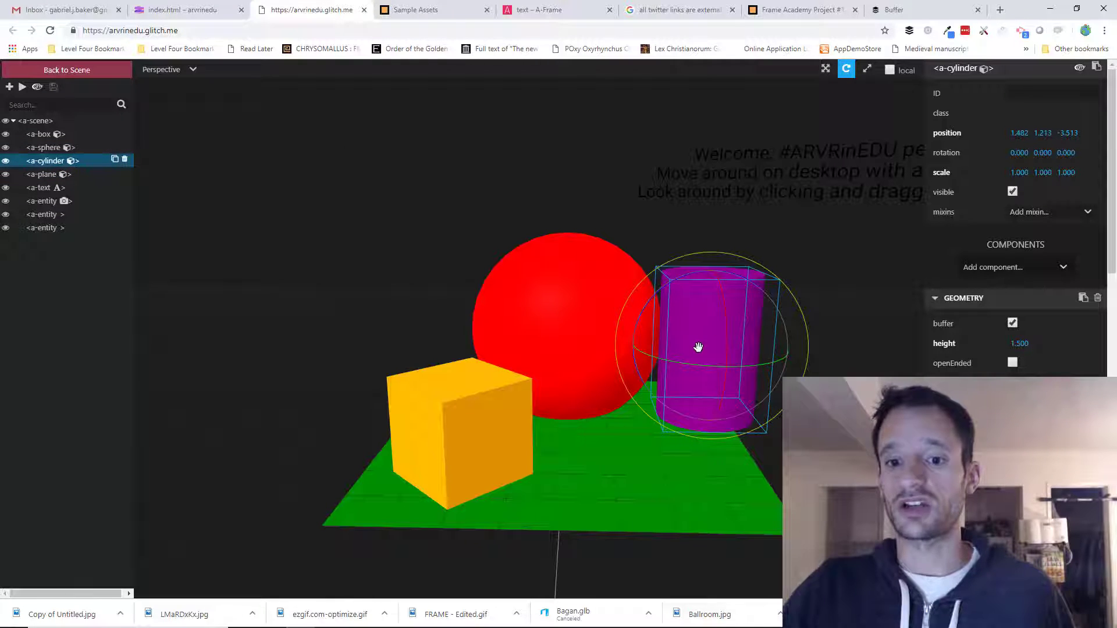
{"action": "left_click_drag", "start_coordinate": [773, 360], "coordinate": [739, 360]}
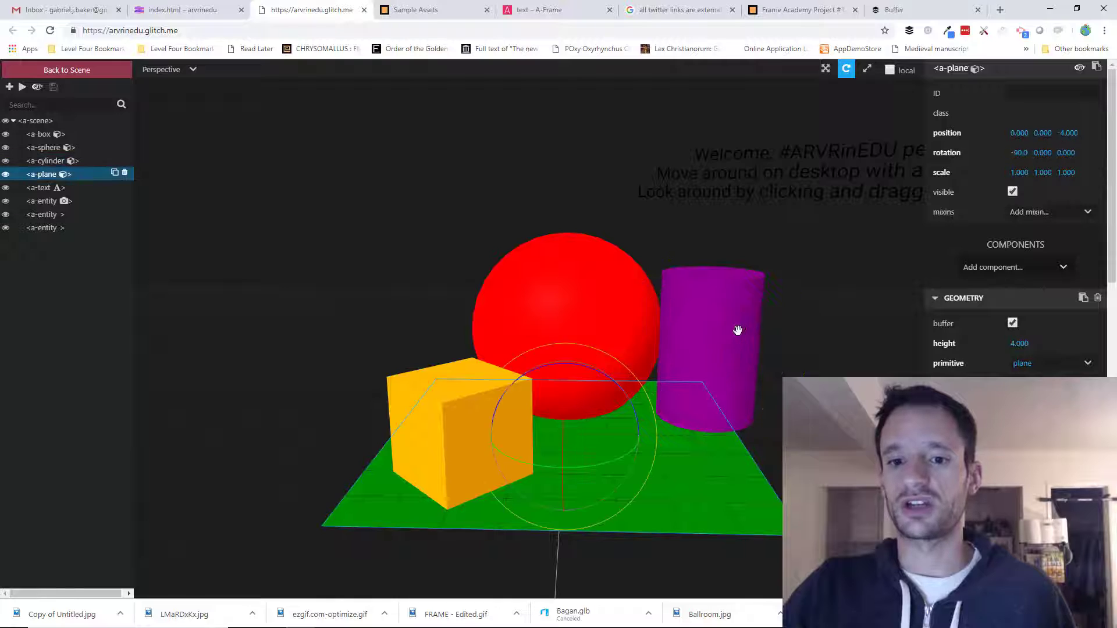
{"action": "left_click", "coordinate": [48, 162]}
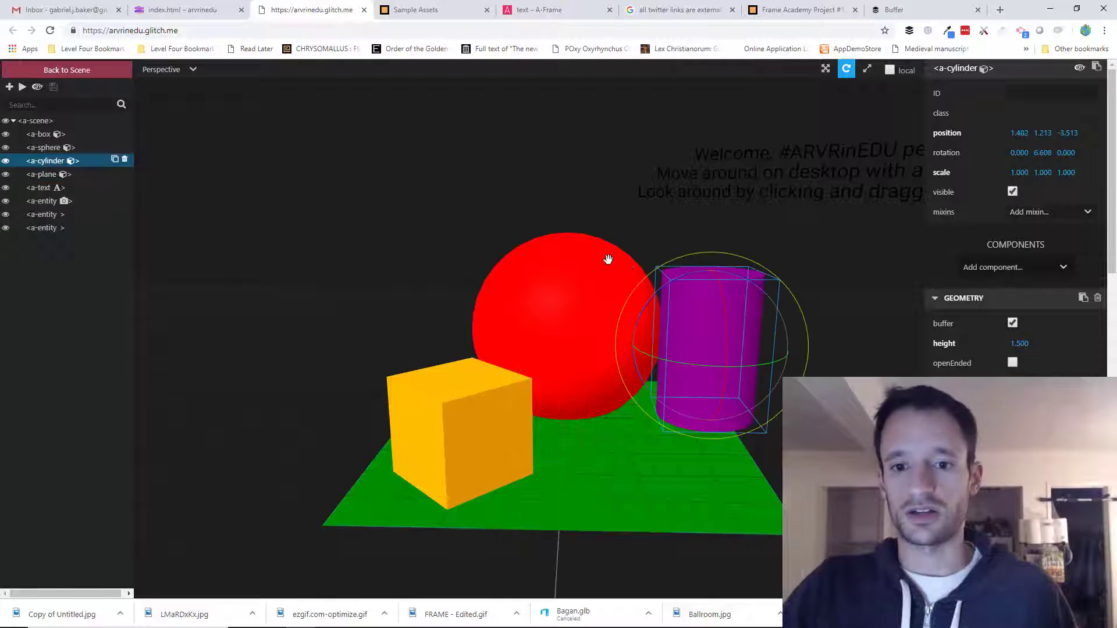
{"action": "left_click_drag", "start_coordinate": [724, 325], "coordinate": [721, 407]}
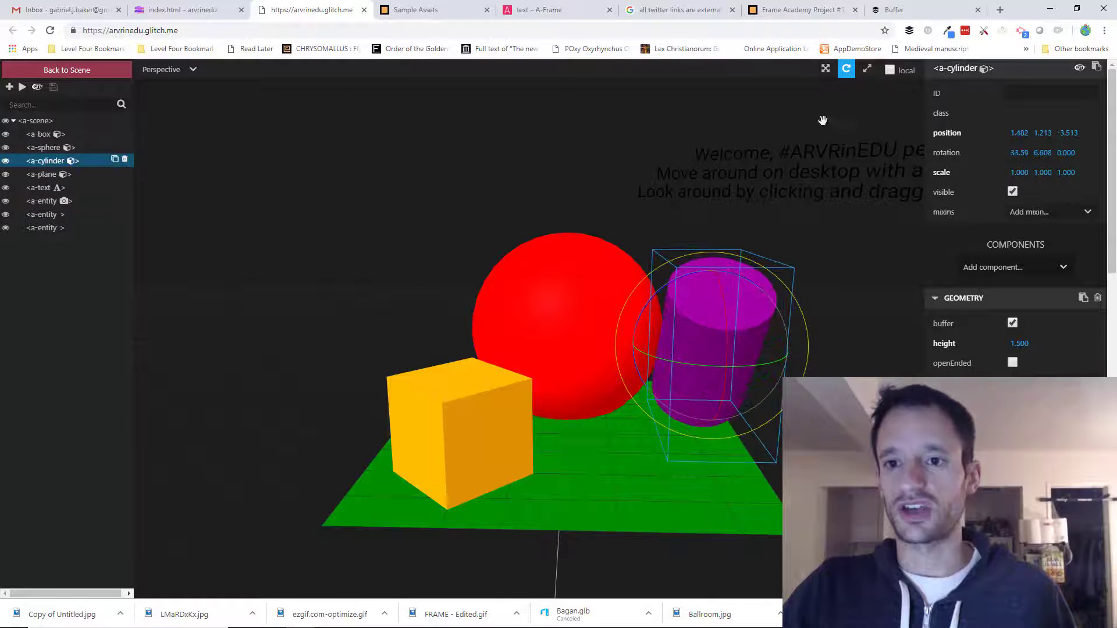
- Resize the orange box slightly with the scale gizmo, along its z axis and uniformly from its centre
{"action": "left_click", "coordinate": [867, 69]}
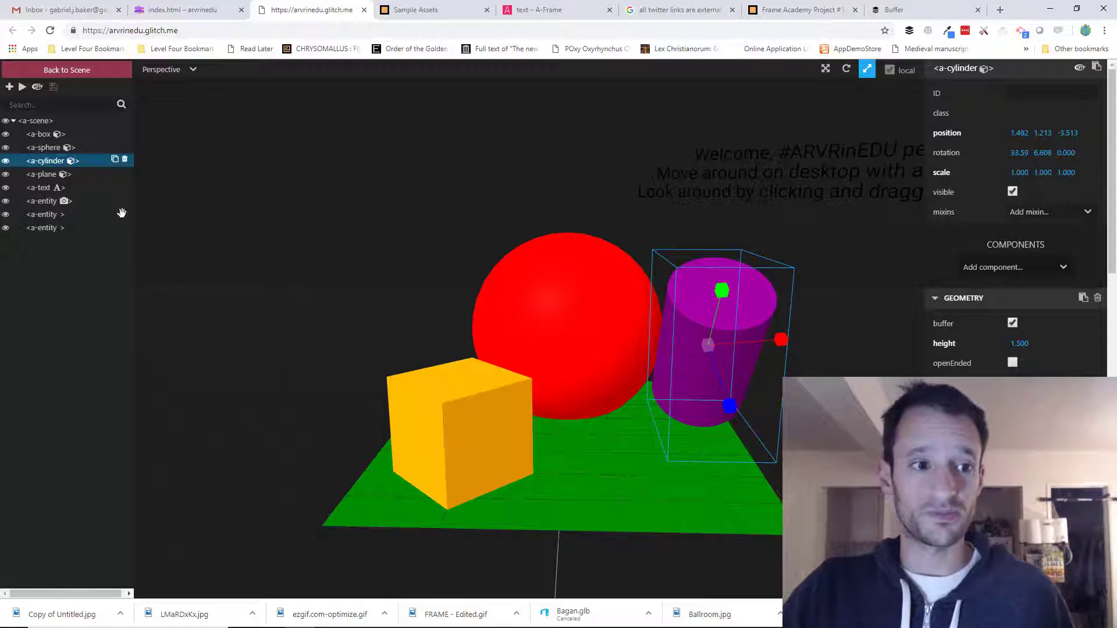
{"action": "left_click", "coordinate": [38, 137]}
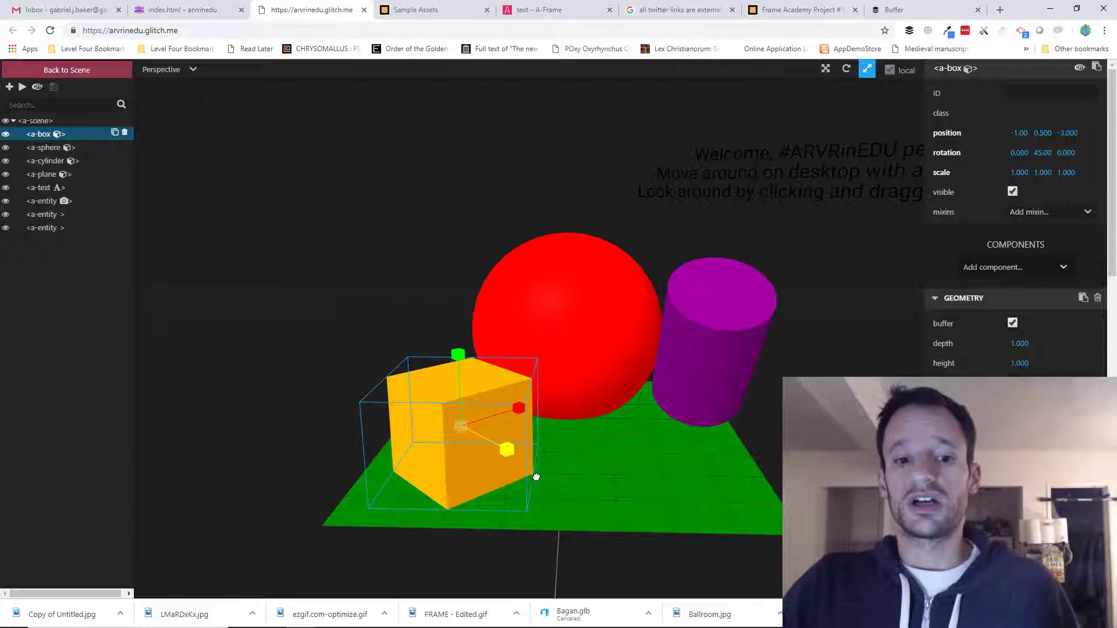
{"action": "mouse_move", "coordinate": [507, 449]}
{"action": "left_mouse_down"}
{"action": "mouse_move", "coordinate": [566, 483]}
{"action": "mouse_move", "coordinate": [506, 449]}
{"action": "left_mouse_up"}
{"action": "left_click", "coordinate": [474, 434]}
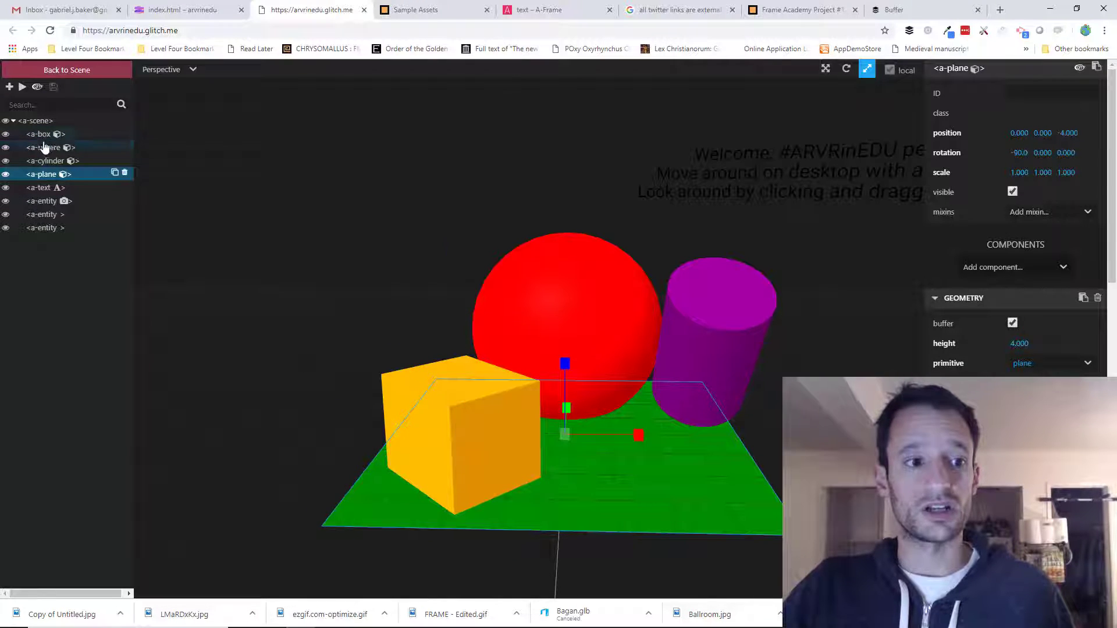
{"action": "left_click", "coordinate": [45, 147]}
{"action": "left_click", "coordinate": [41, 134]}
{"action": "mouse_move", "coordinate": [461, 427]}
{"action": "left_mouse_down"}
{"action": "mouse_move", "coordinate": [444, 272]}
{"action": "mouse_move", "coordinate": [454, 434]}
{"action": "left_mouse_up"}
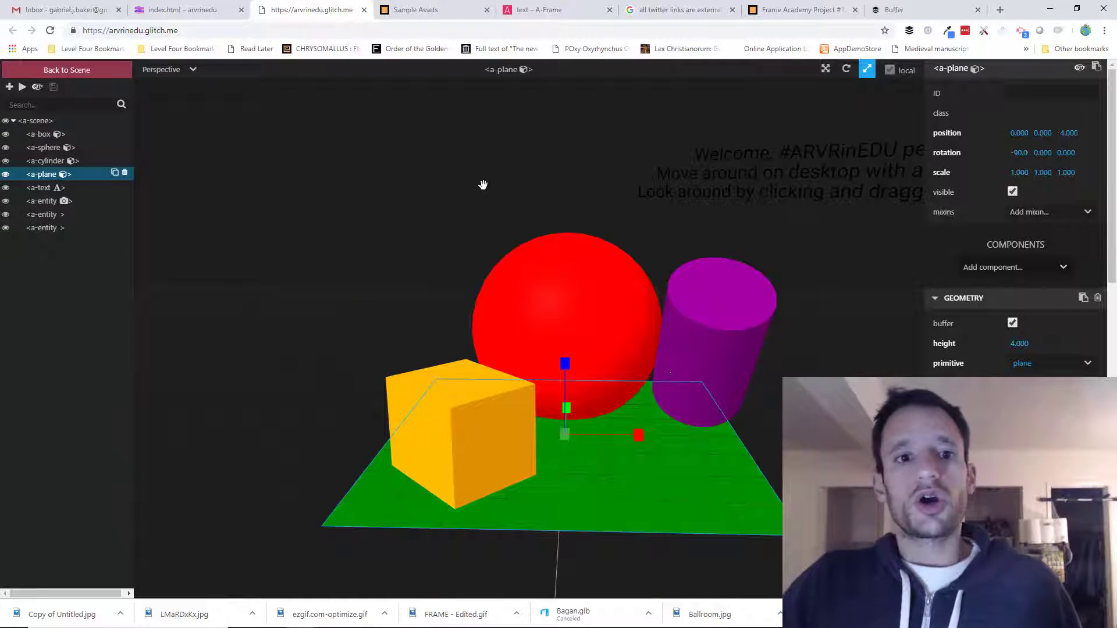
- Return to index.html in the Glitch editor and highlight the a-text entity's code on lines 16 and 17
{"action": "left_click", "coordinate": [162, 8]}
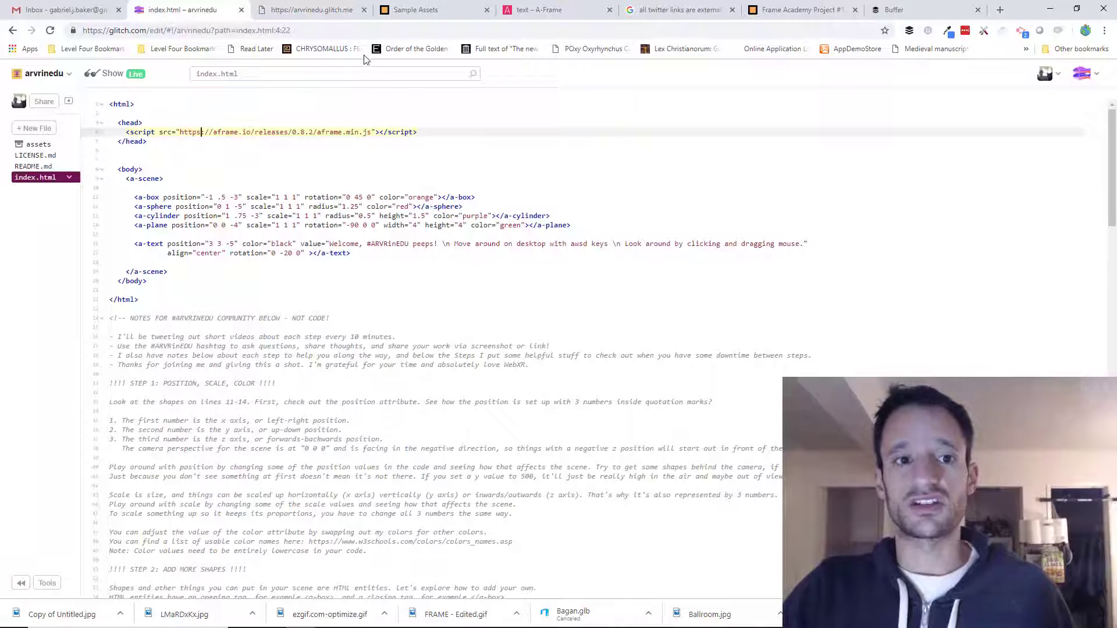
{"action": "left_click", "coordinate": [318, 16]}
{"action": "left_click", "coordinate": [177, 11]}
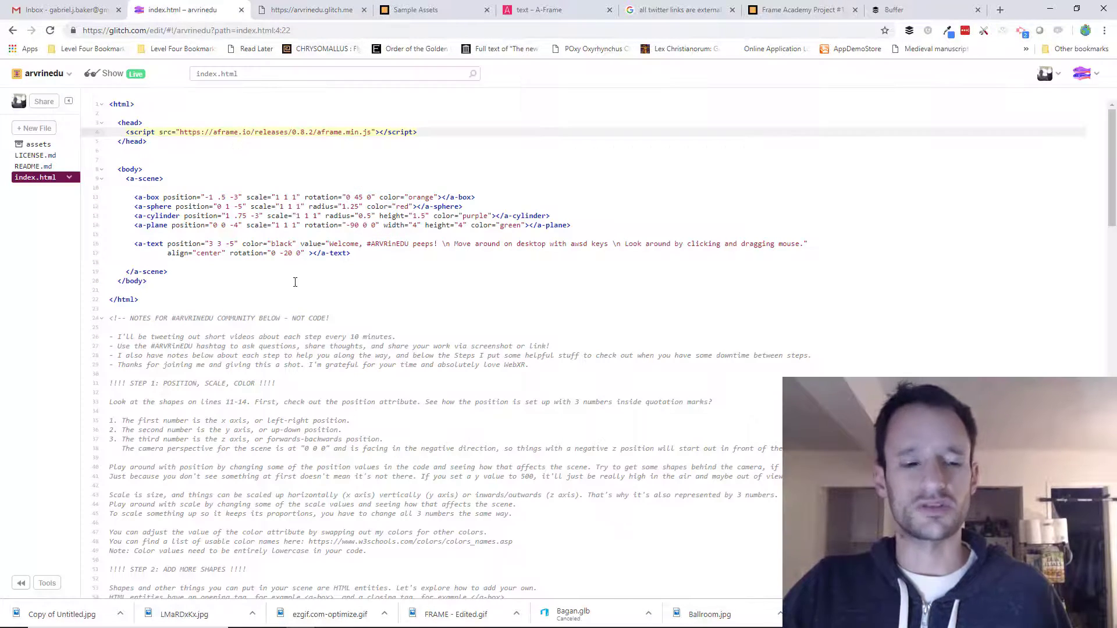
{"action": "left_click", "coordinate": [311, 291]}
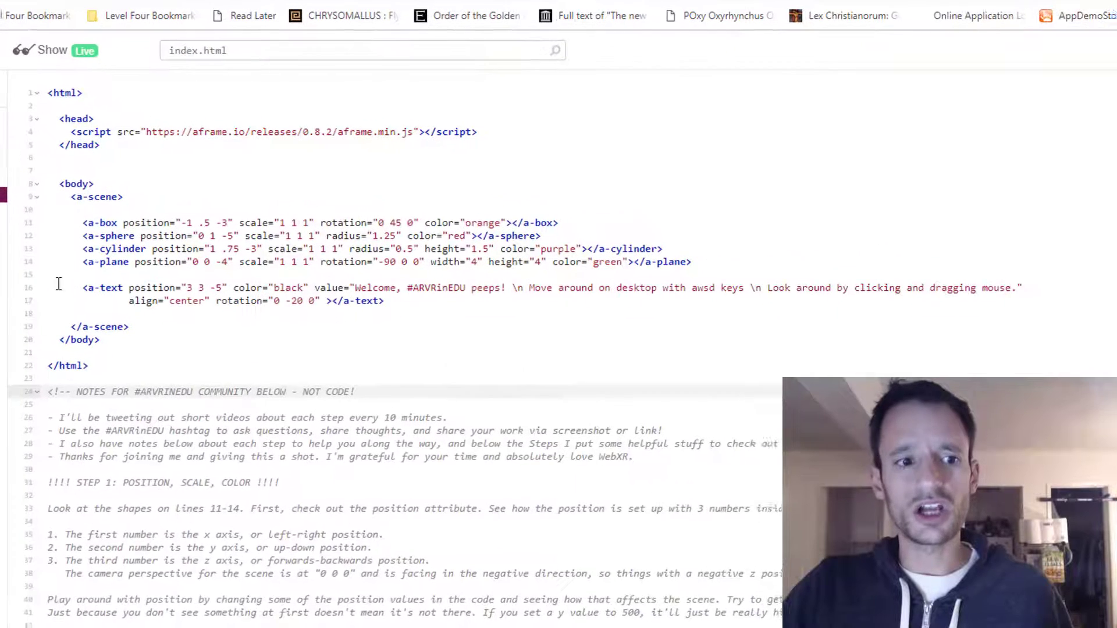
{"action": "left_click_drag", "start_coordinate": [72, 294], "coordinate": [421, 305]}
{"action": "left_click", "coordinate": [436, 305]}
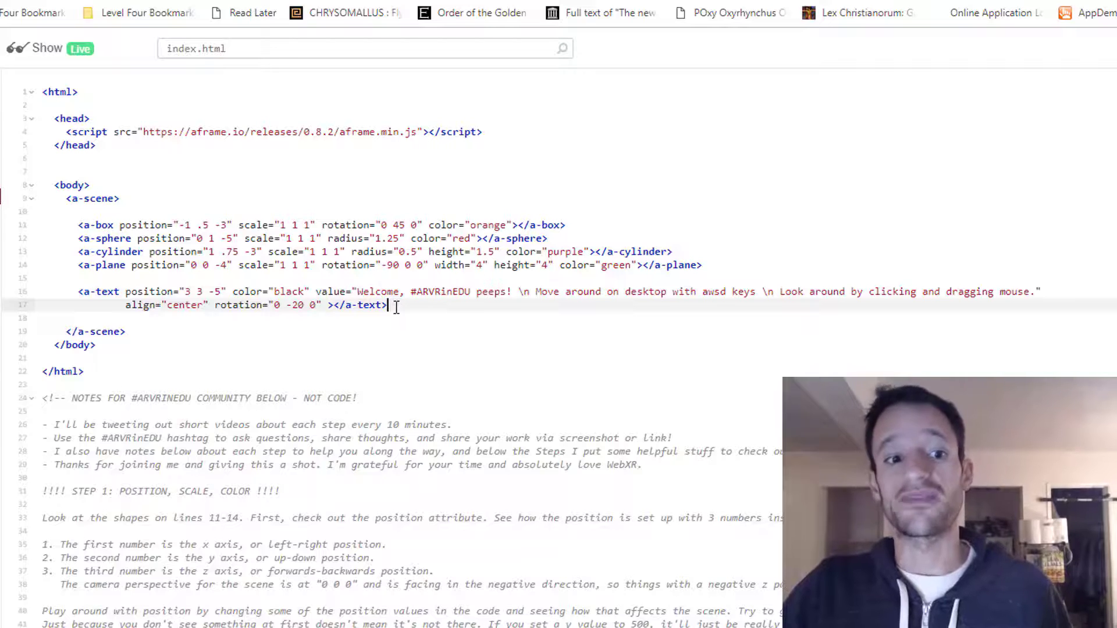
{"action": "left_click_drag", "start_coordinate": [395, 307], "coordinate": [75, 296]}
{"action": "left_click_drag", "start_coordinate": [486, 313], "coordinate": [486, 313]}
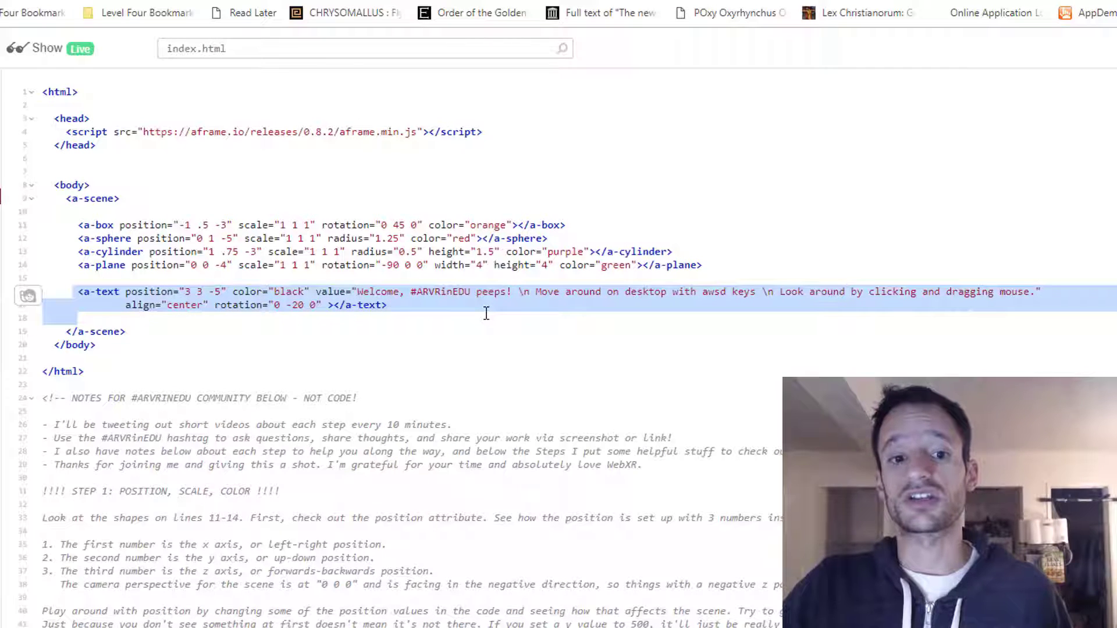
{"action": "left_click", "coordinate": [487, 313]}
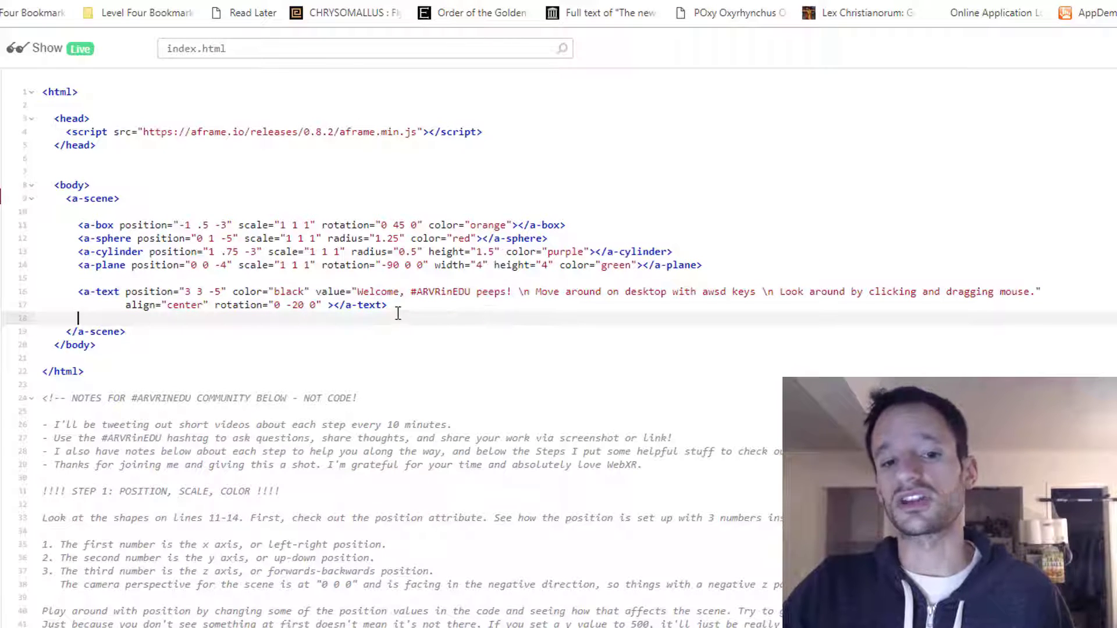
- Examine the a-text entity's position, color and value attributes, including the \n line breaks in its welcome message
{"action": "left_click", "coordinate": [239, 291]}
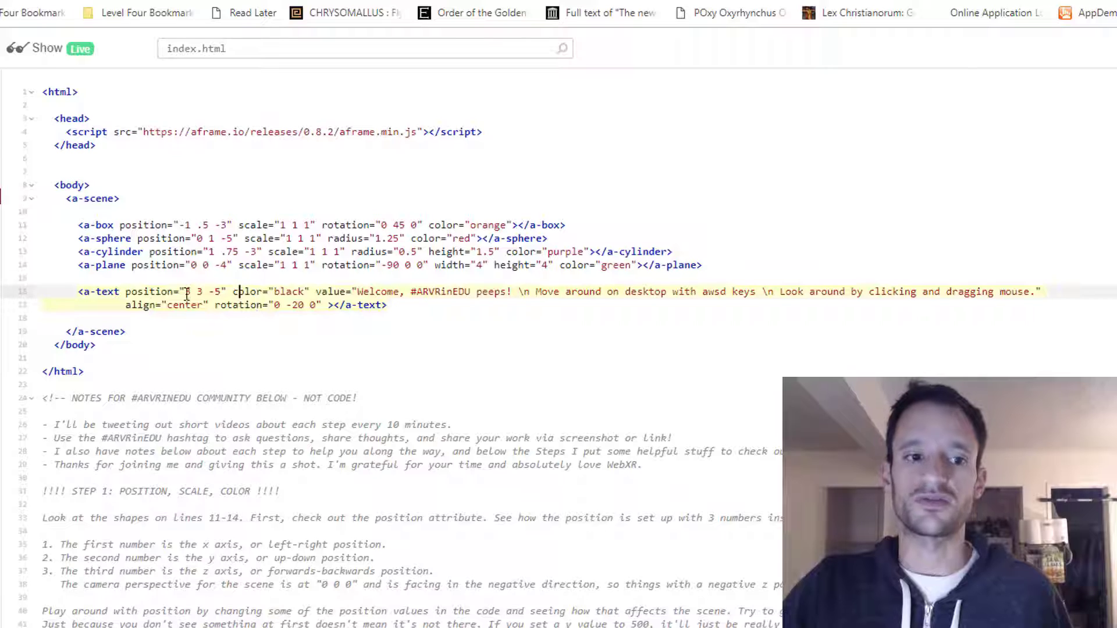
{"action": "left_click", "coordinate": [626, 291]}
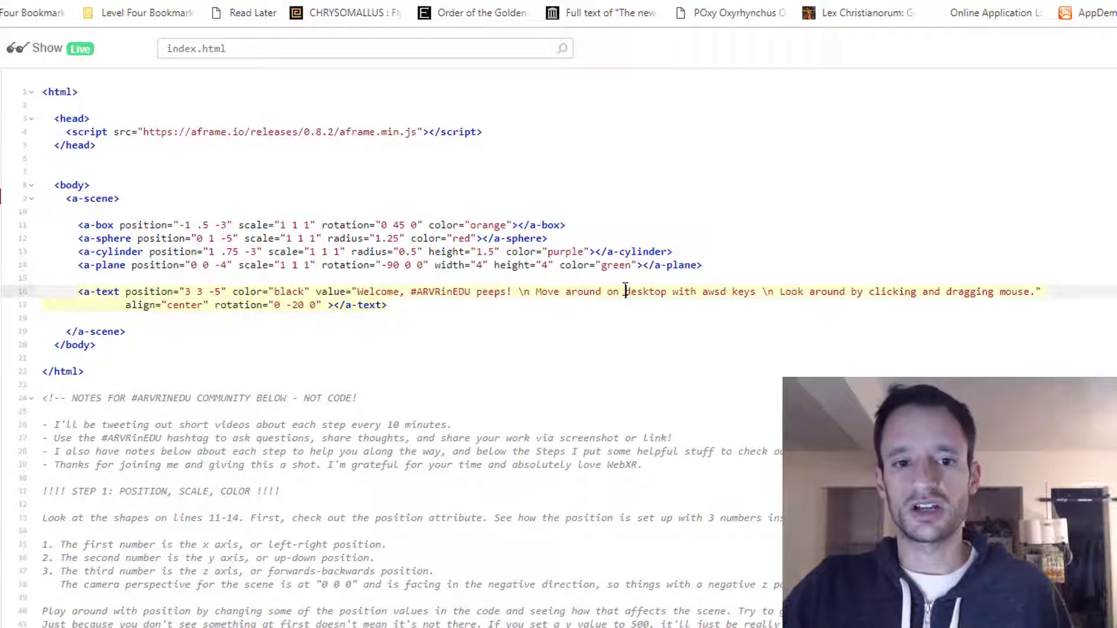
{"action": "left_click", "coordinate": [517, 292]}
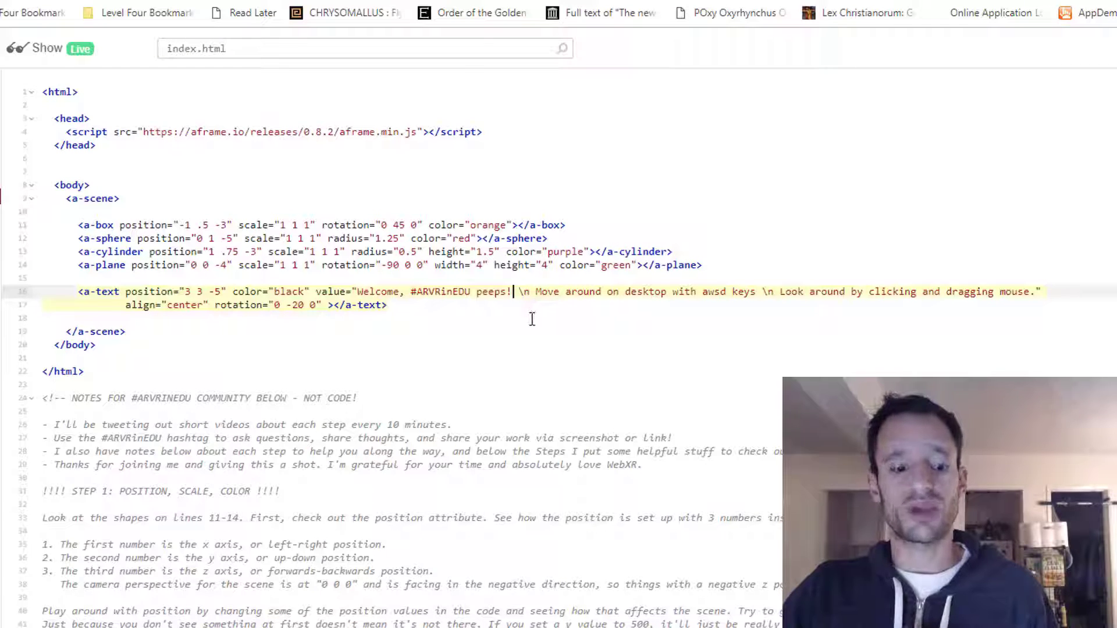
{"action": "left_click", "coordinate": [128, 279]}
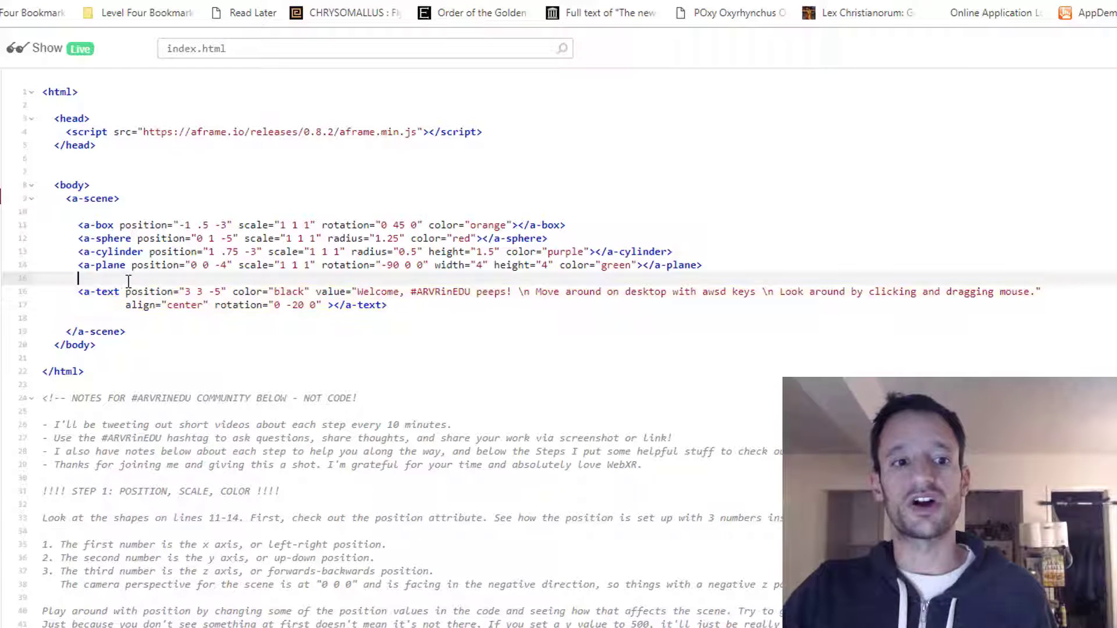
{"action": "left_click", "coordinate": [90, 295]}
{"action": "left_click_drag", "start_coordinate": [79, 293], "coordinate": [161, 294]}
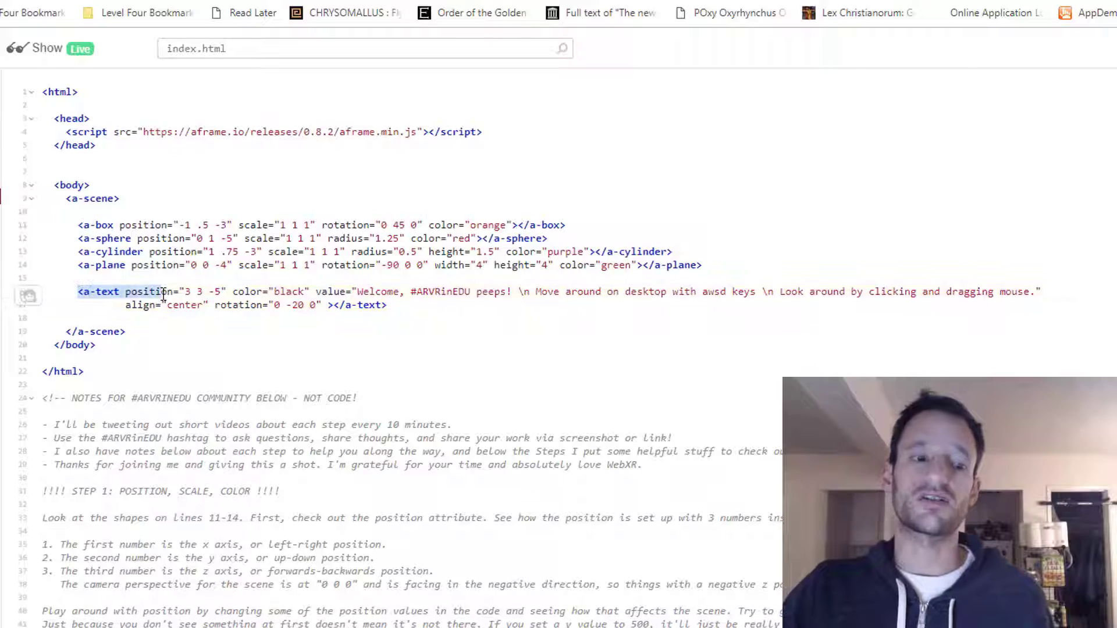